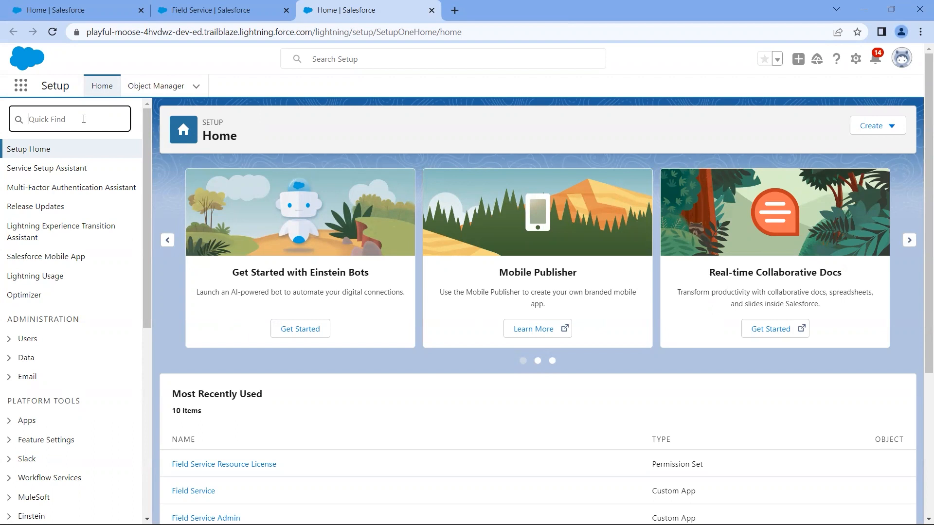
- Find the Field Service Settings page in Setup and examine its notification, sharing, integration, work order and permission options
{"action": "type", "text": "field"}
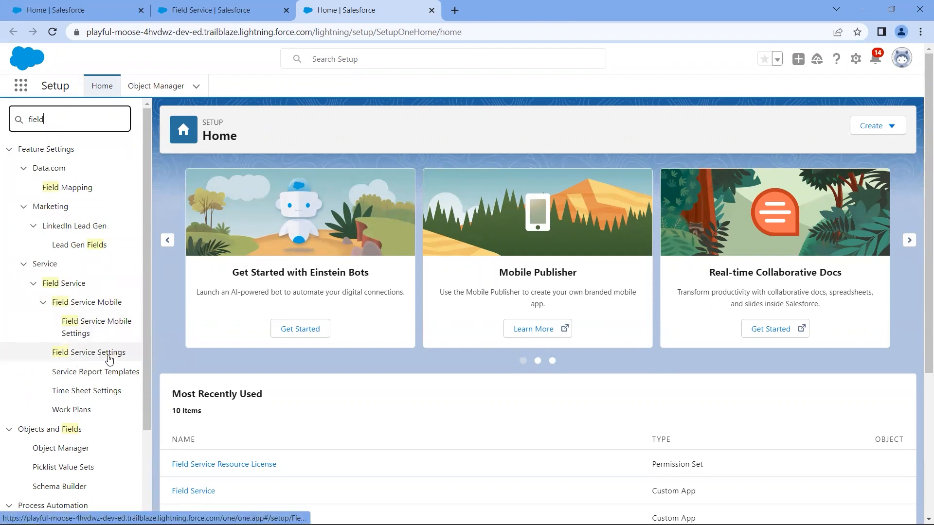
{"action": "left_click", "coordinate": [126, 359]}
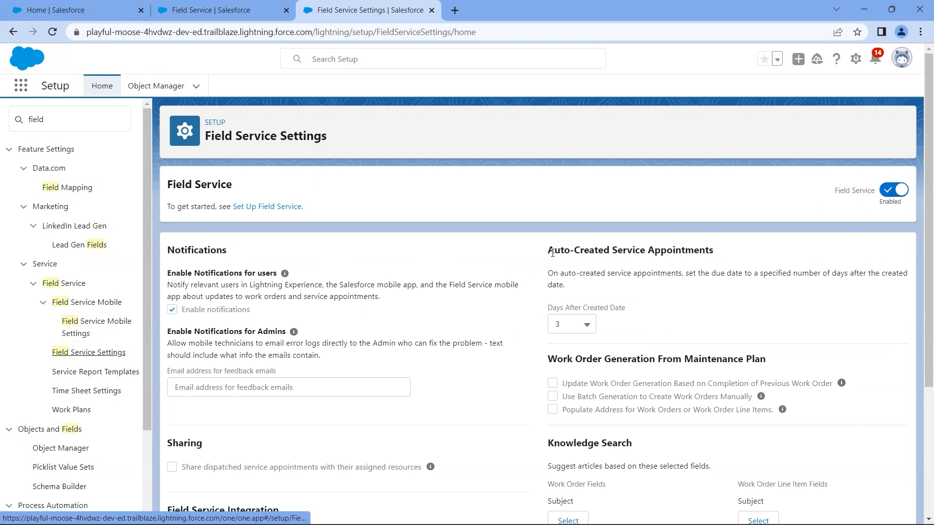
{"action": "scroll", "coordinate": [524, 289], "scroll_direction": "down", "scroll_amount": 1}
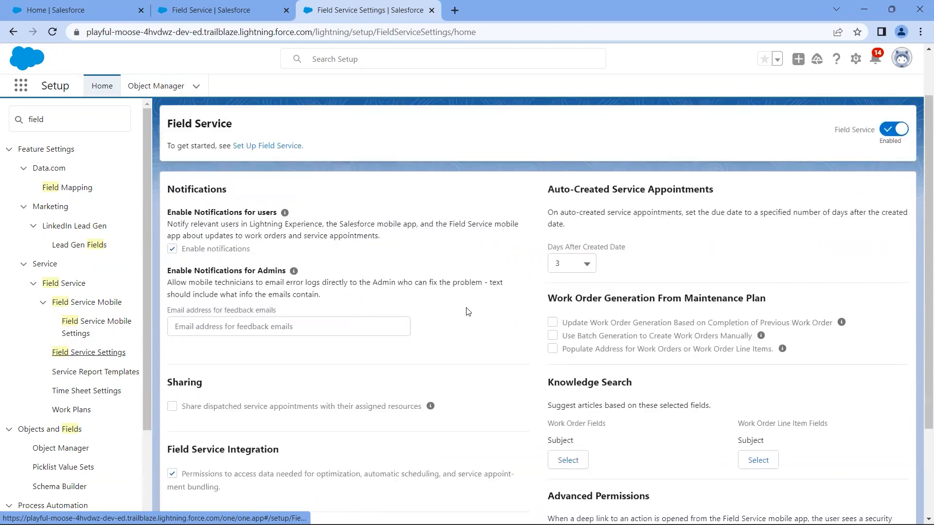
{"action": "scroll", "coordinate": [485, 315], "scroll_direction": "down", "scroll_amount": 1}
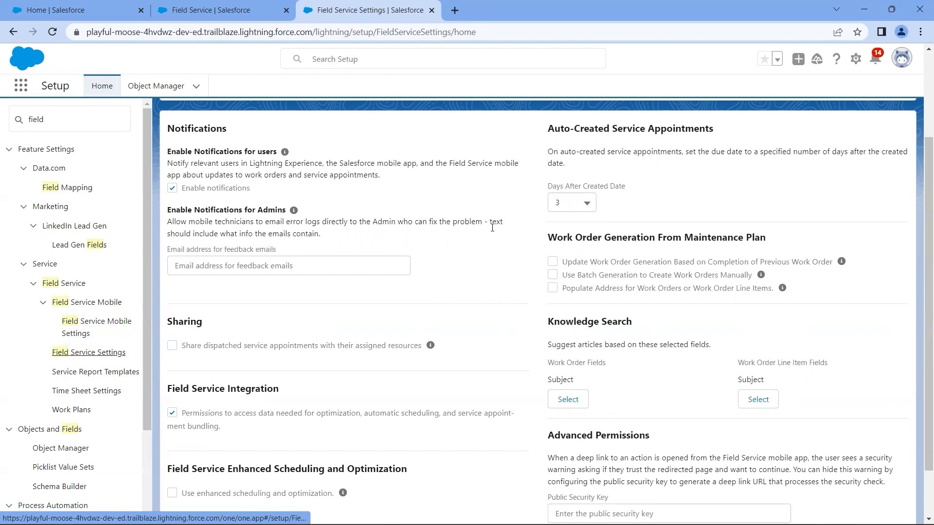
{"action": "scroll", "coordinate": [454, 282], "scroll_direction": "down", "scroll_amount": 2}
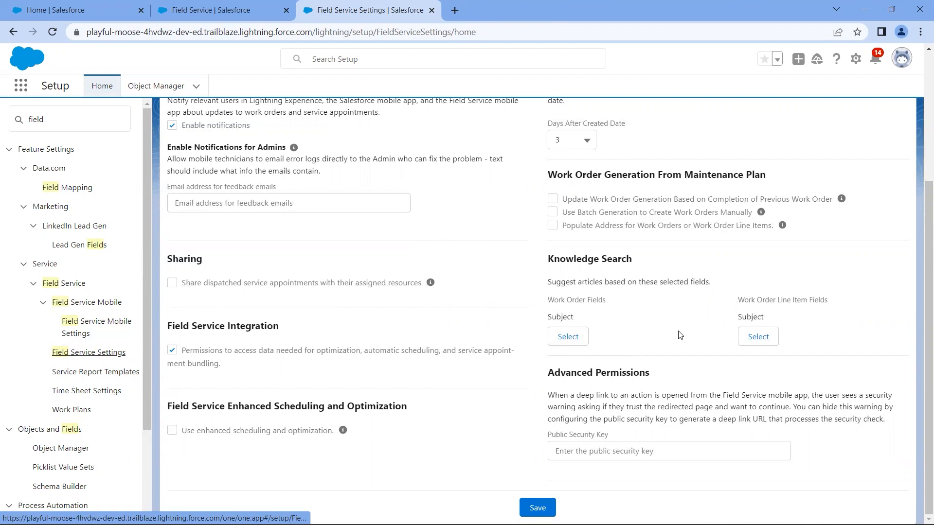
{"action": "scroll", "coordinate": [679, 336], "scroll_direction": "up", "scroll_amount": 3}
{"action": "scroll", "coordinate": [675, 331], "scroll_direction": "down", "scroll_amount": 3}
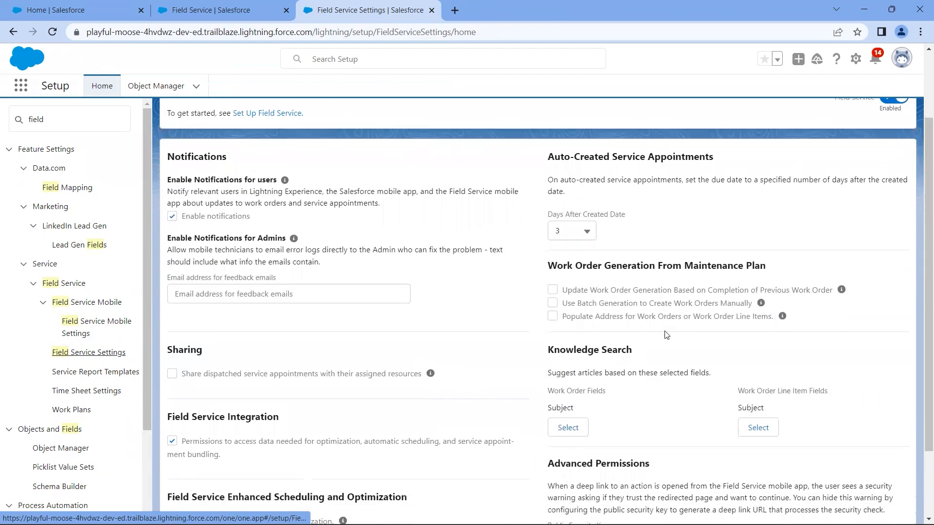
{"action": "scroll", "coordinate": [627, 255], "scroll_direction": "up", "scroll_amount": 3}
{"action": "scroll", "coordinate": [574, 266], "scroll_direction": "down", "scroll_amount": 3}
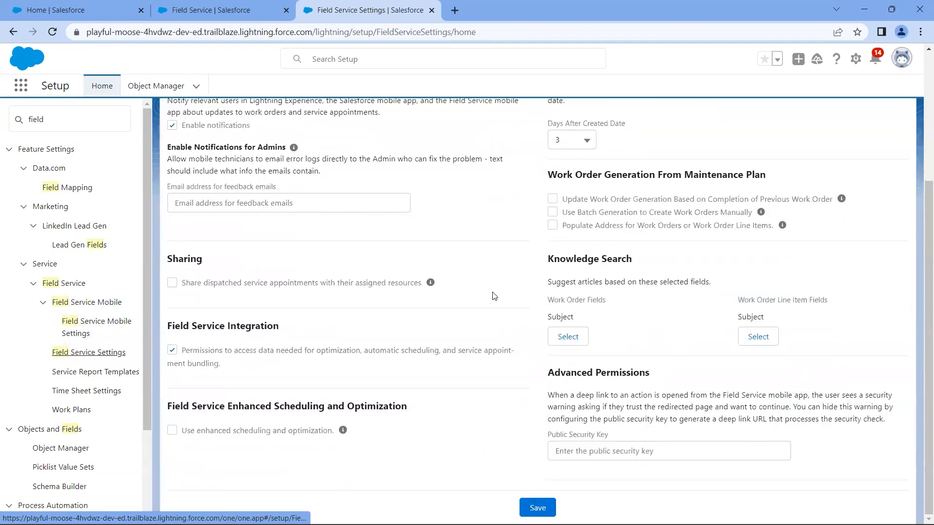
{"action": "mouse_move", "coordinate": [524, 523]}
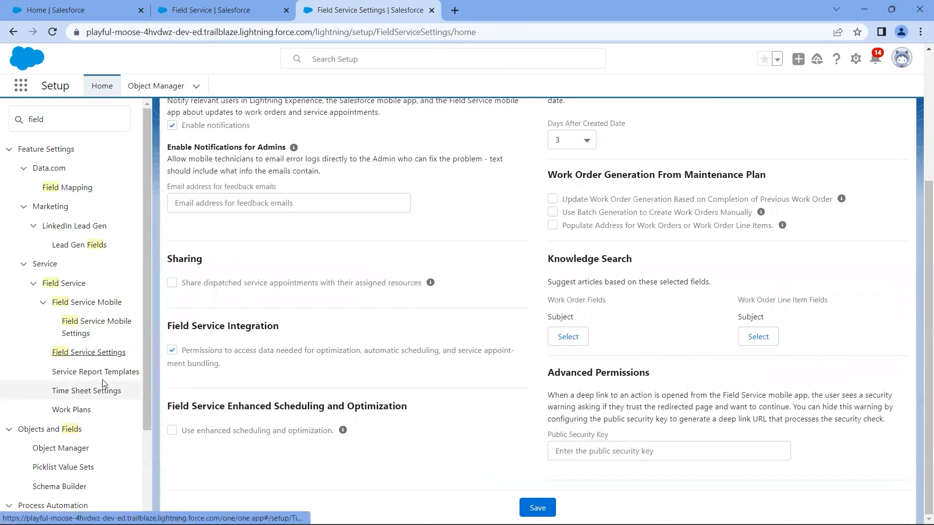
- Open the Field Service Mobile Settings page in Setup
{"action": "left_click", "coordinate": [90, 333]}
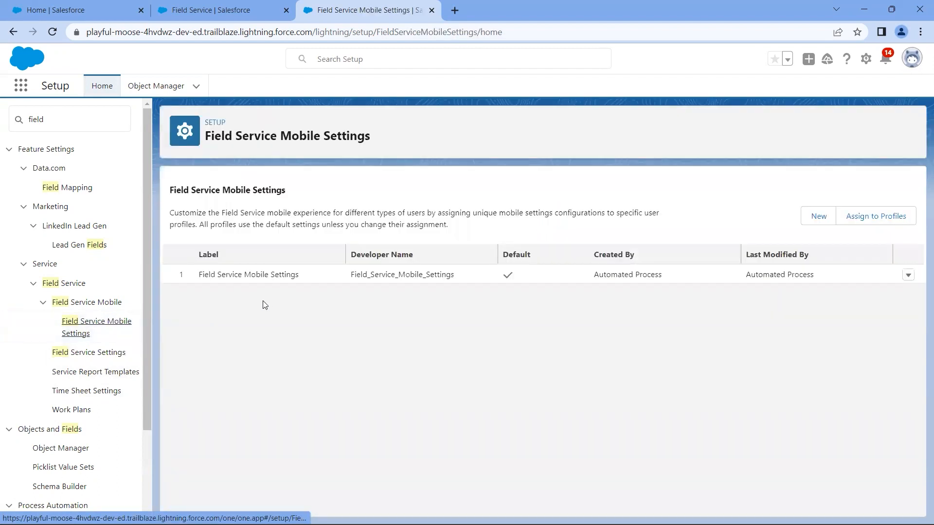
{"action": "left_click", "coordinate": [19, 90]}
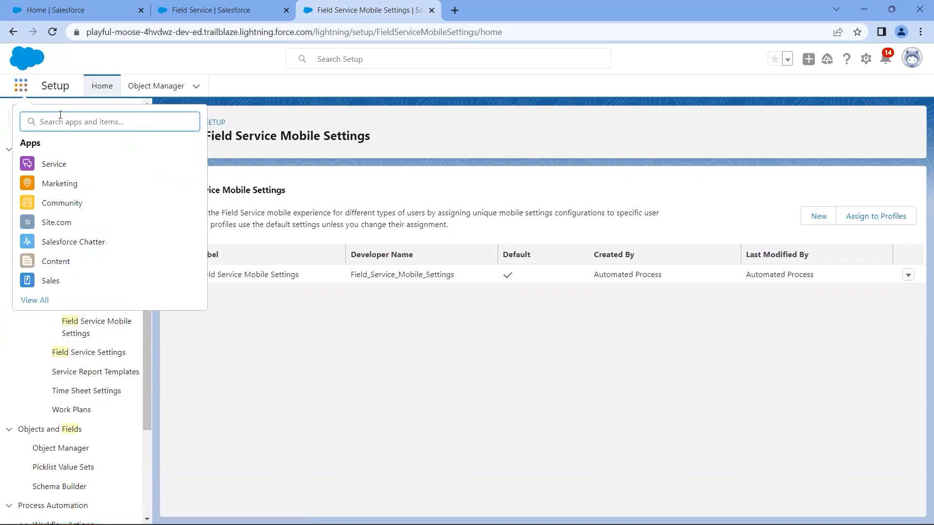
{"action": "type", "text": "field"}
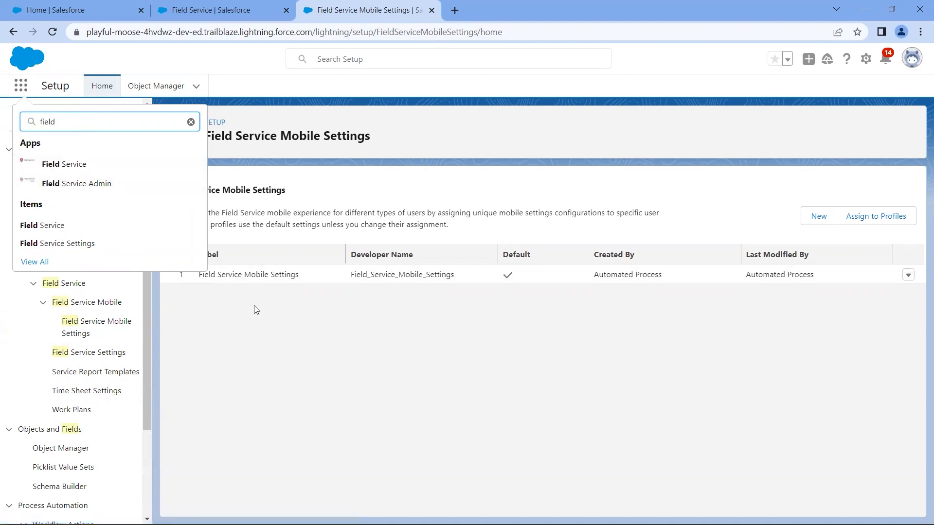
{"action": "key", "text": "Escape"}
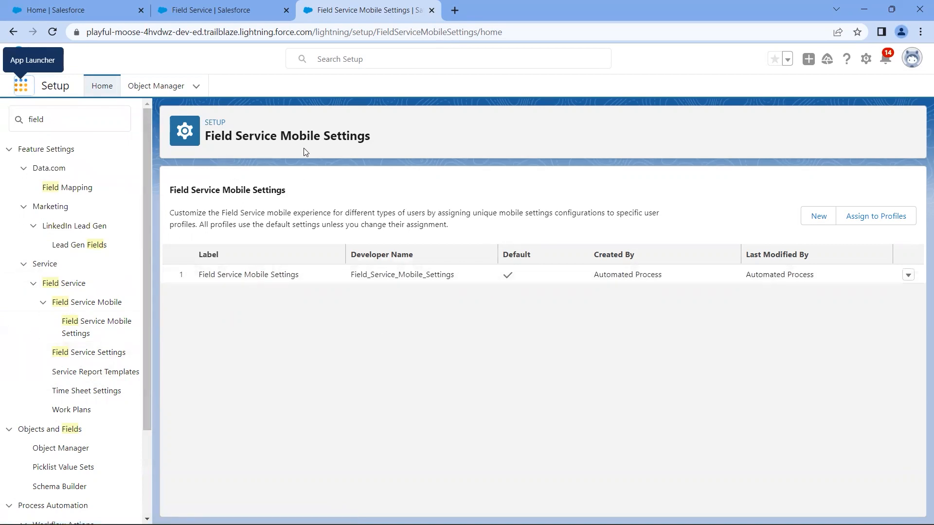
- Open the details of the default Field Service Mobile Settings configuration and examine its branding colors, additional settings, customization, status change and app extension sections
{"action": "left_click", "coordinate": [909, 276]}
{"action": "left_click", "coordinate": [827, 281]}
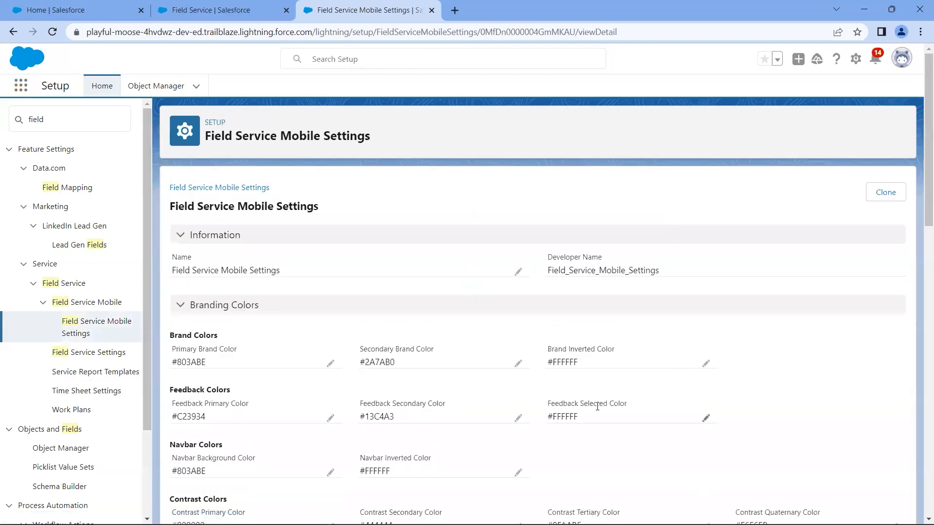
{"action": "scroll", "coordinate": [594, 411], "scroll_direction": "down", "scroll_amount": 1}
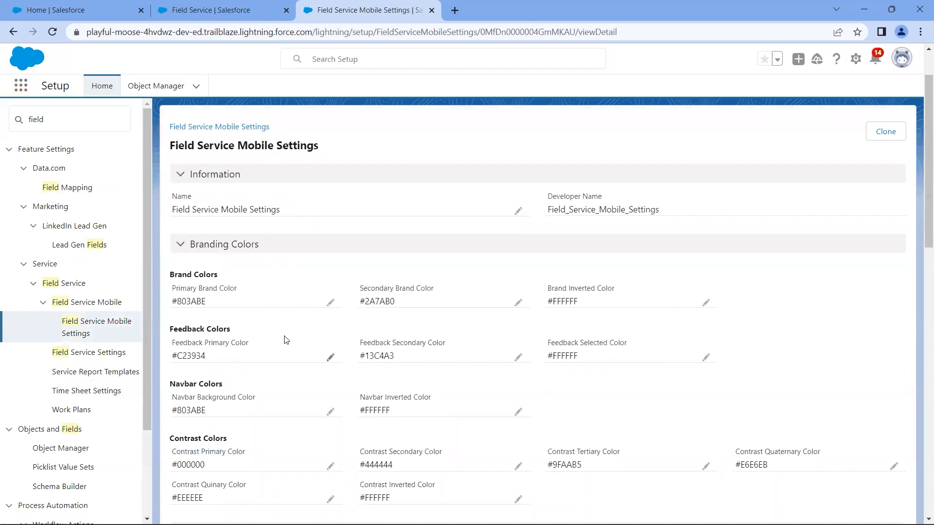
{"action": "scroll", "coordinate": [286, 340], "scroll_direction": "down", "scroll_amount": 1}
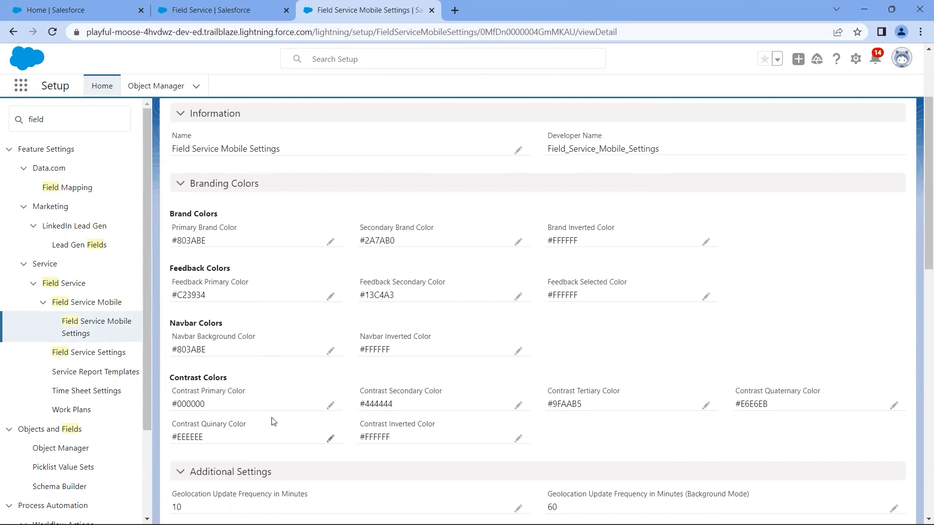
{"action": "scroll", "coordinate": [277, 421], "scroll_direction": "down", "scroll_amount": 1}
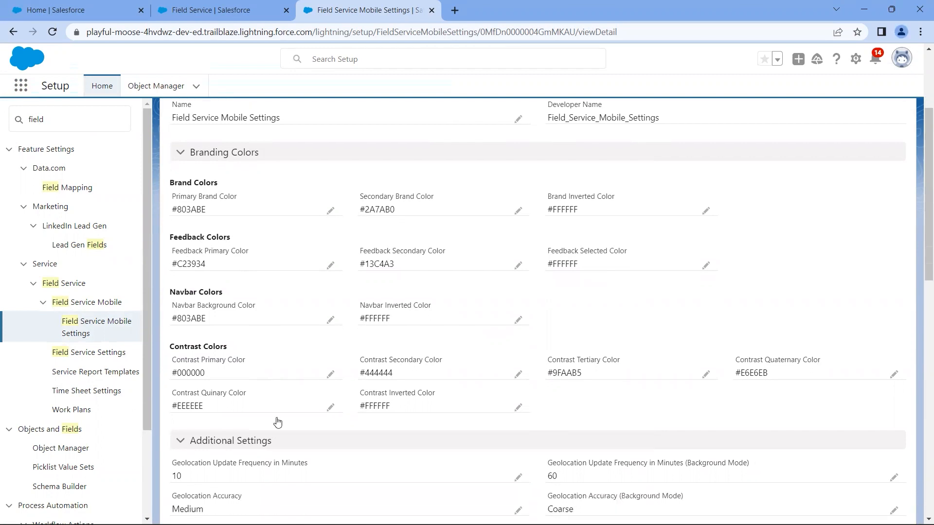
{"action": "scroll", "coordinate": [279, 421], "scroll_direction": "down", "scroll_amount": 5}
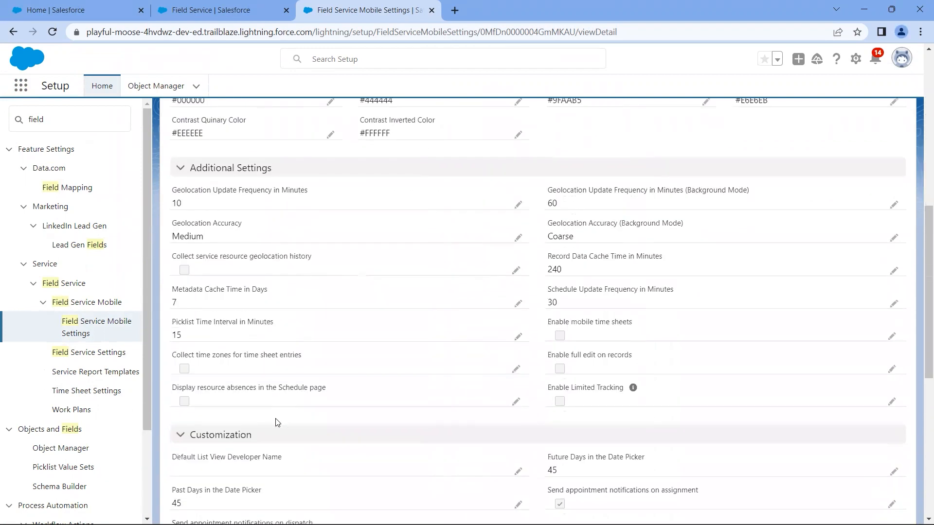
{"action": "scroll", "coordinate": [277, 421], "scroll_direction": "down", "scroll_amount": 1}
{"action": "scroll", "coordinate": [277, 421], "scroll_direction": "up", "scroll_amount": 1}
{"action": "scroll", "coordinate": [279, 421], "scroll_direction": "down", "scroll_amount": 2}
{"action": "scroll", "coordinate": [279, 420], "scroll_direction": "down", "scroll_amount": 3}
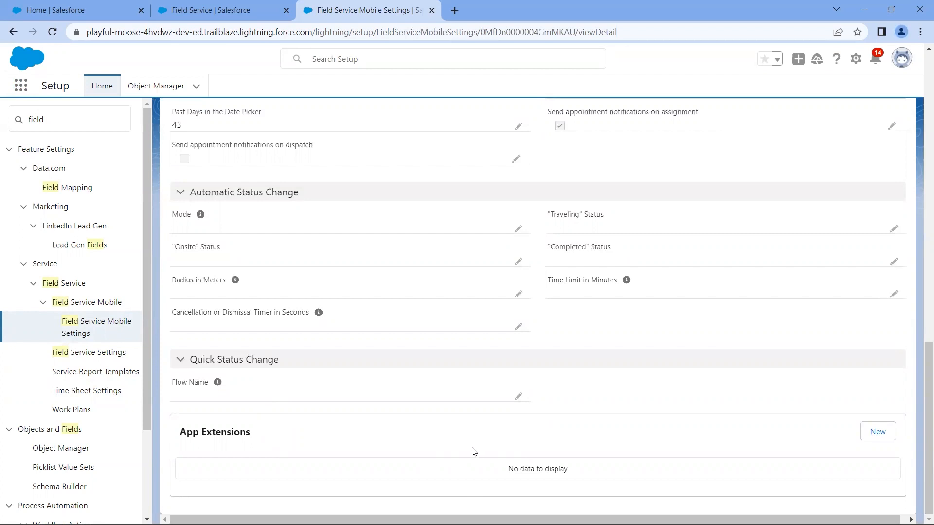
{"action": "scroll", "coordinate": [473, 452], "scroll_direction": "up", "scroll_amount": 15}
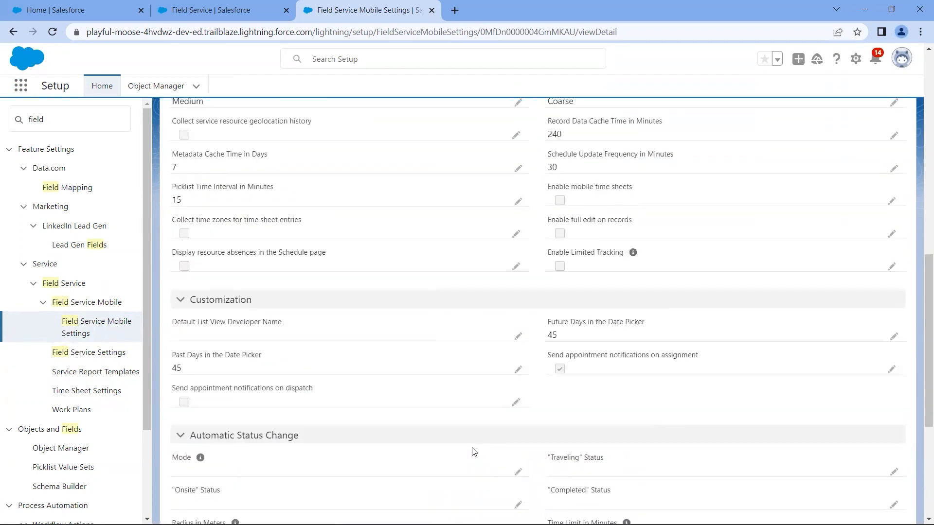
{"action": "scroll", "coordinate": [472, 452], "scroll_direction": "up", "scroll_amount": 3}
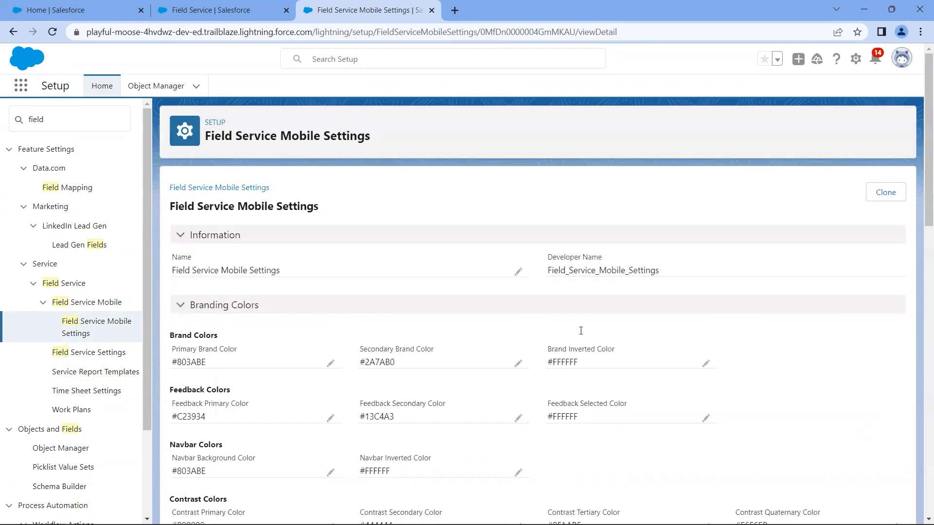
- Switch to the browser tab with the Field Service Admin app and open Guided Setup from its Field Service Settings
{"action": "left_click", "coordinate": [21, 86]}
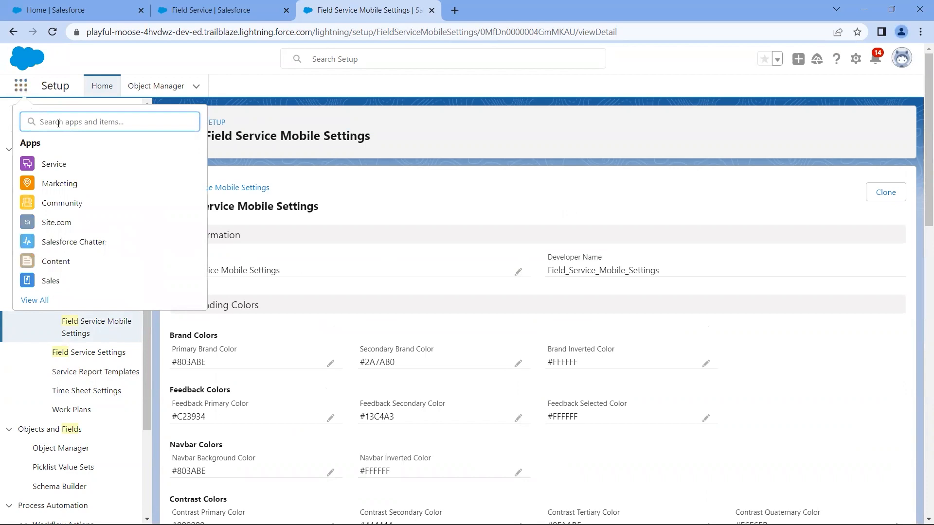
{"action": "type", "text": "field"}
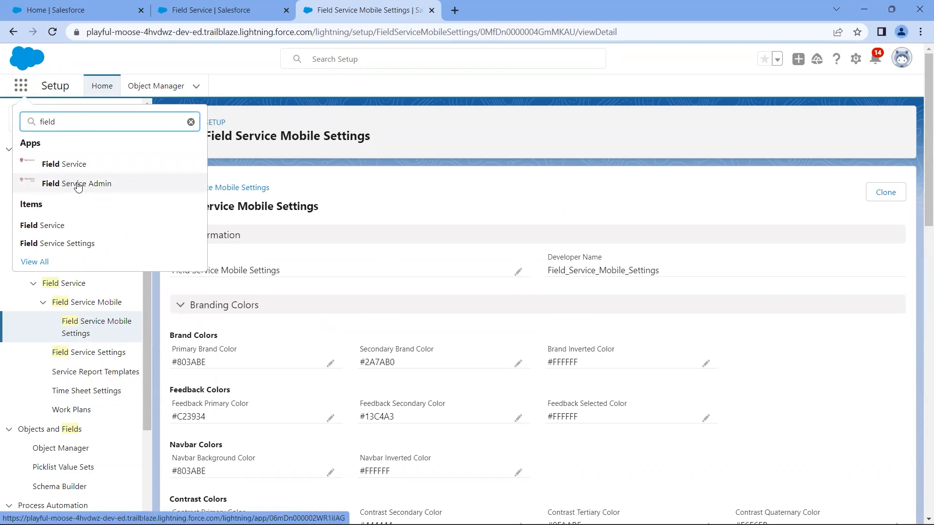
{"action": "left_click", "coordinate": [97, 12]}
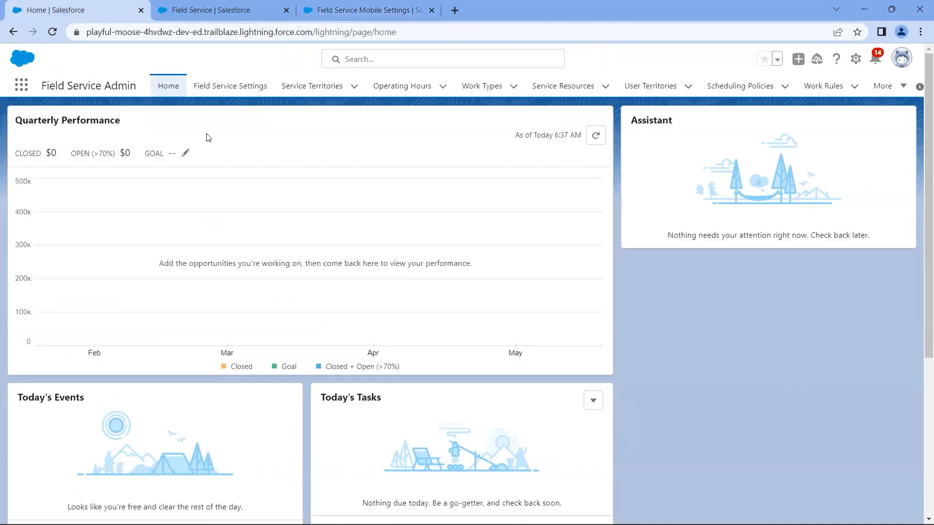
{"action": "left_click", "coordinate": [235, 93]}
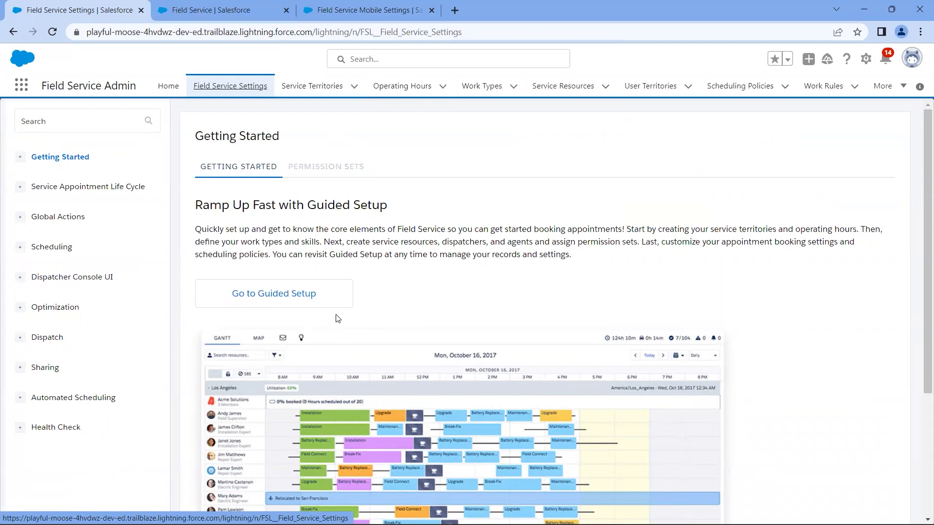
{"action": "left_click", "coordinate": [314, 299]}
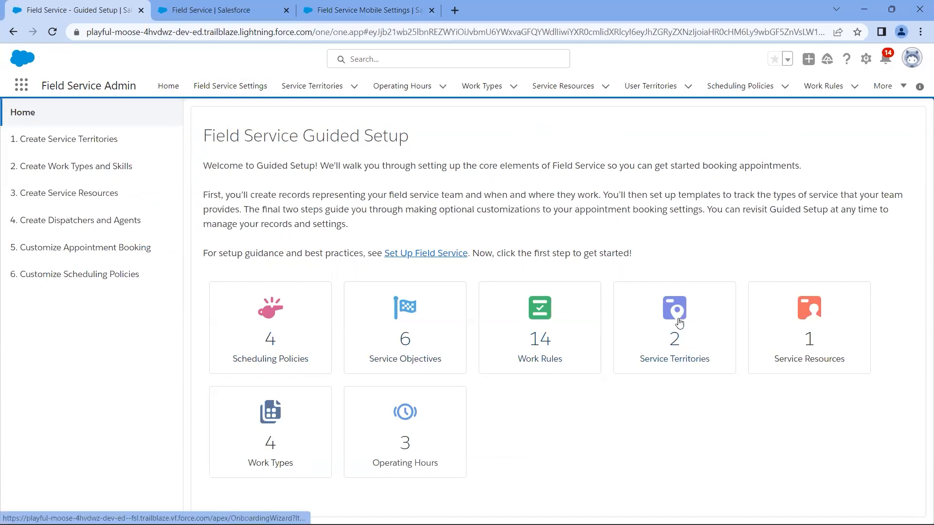
- Add a service territory named Austin in Guided Setup and return to the Guided Setup home page
{"action": "left_click", "coordinate": [679, 323]}
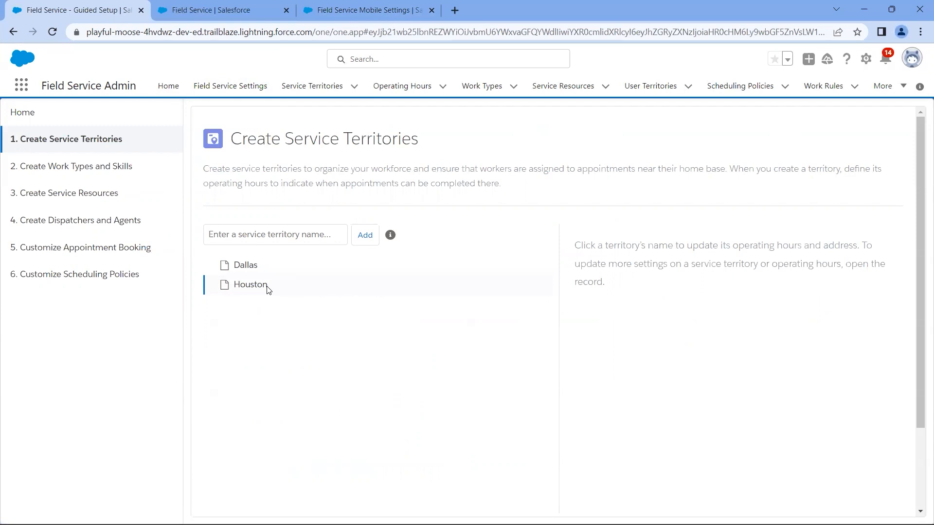
{"action": "left_click", "coordinate": [307, 237]}
{"action": "type", "text": "Austin"}
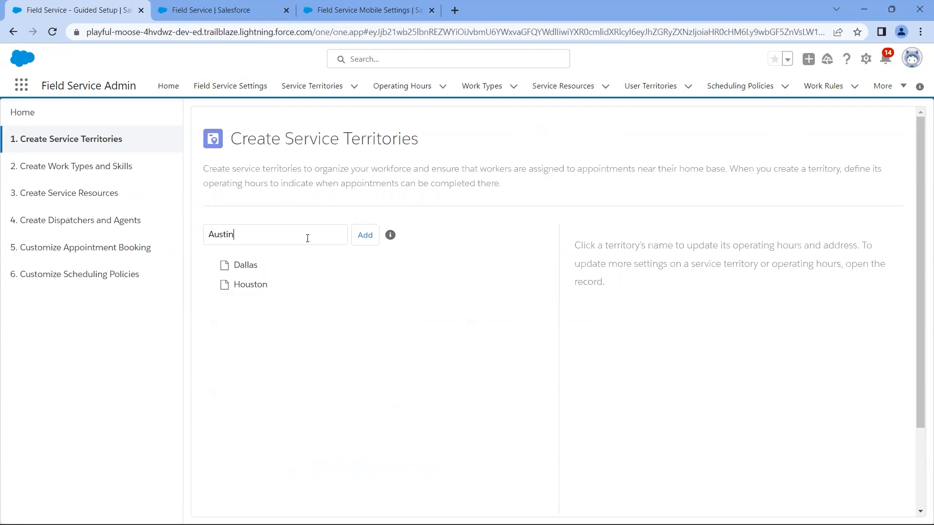
{"action": "left_click", "coordinate": [365, 236]}
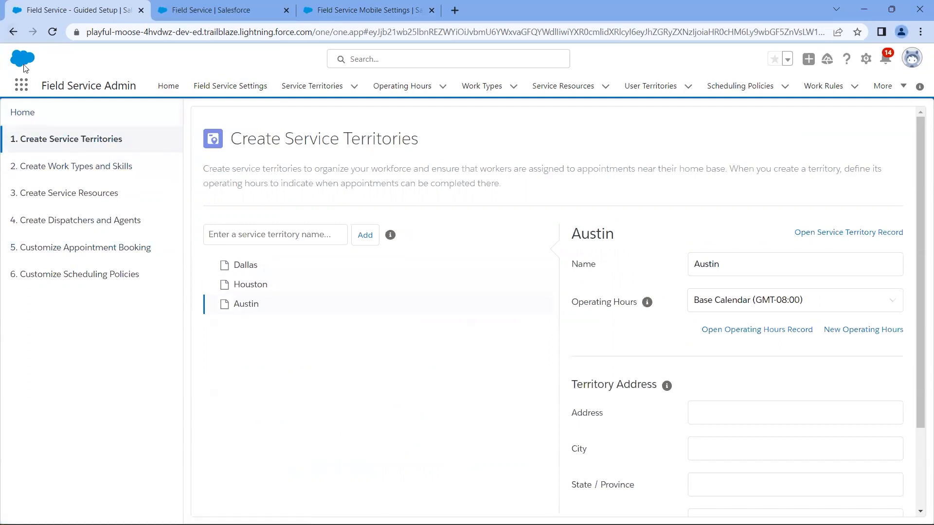
{"action": "left_click", "coordinate": [14, 31]}
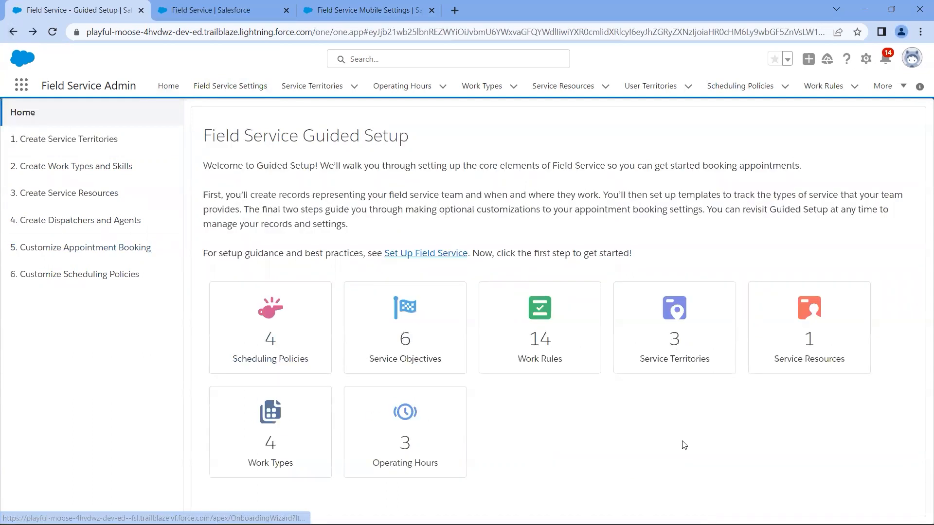
- Examine the Guided Setup pages for service resources and for work types and skills, returning to the overview after each
{"action": "left_click", "coordinate": [803, 321]}
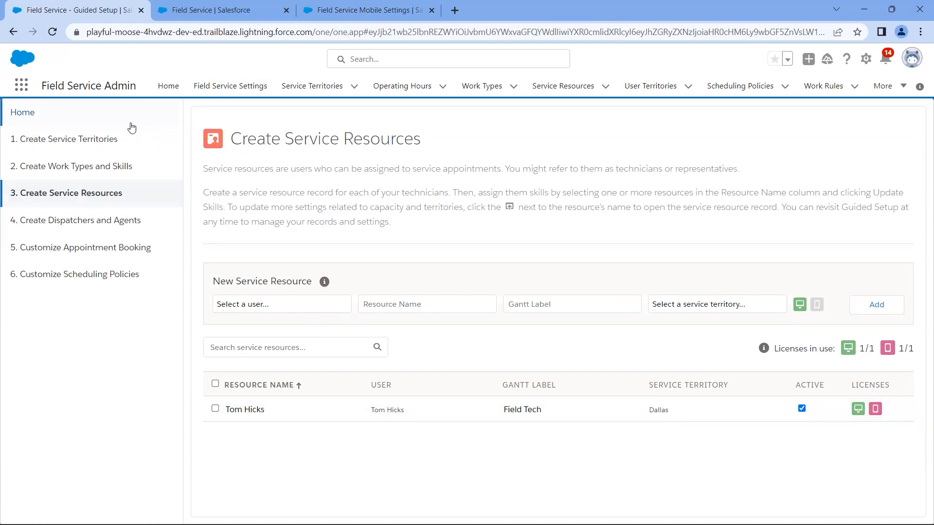
{"action": "left_click", "coordinate": [130, 124]}
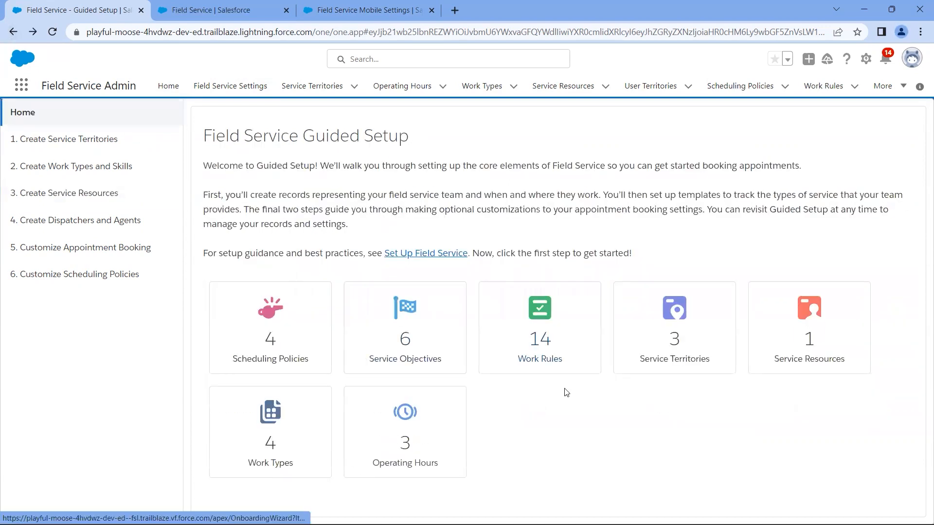
{"action": "left_click", "coordinate": [289, 428]}
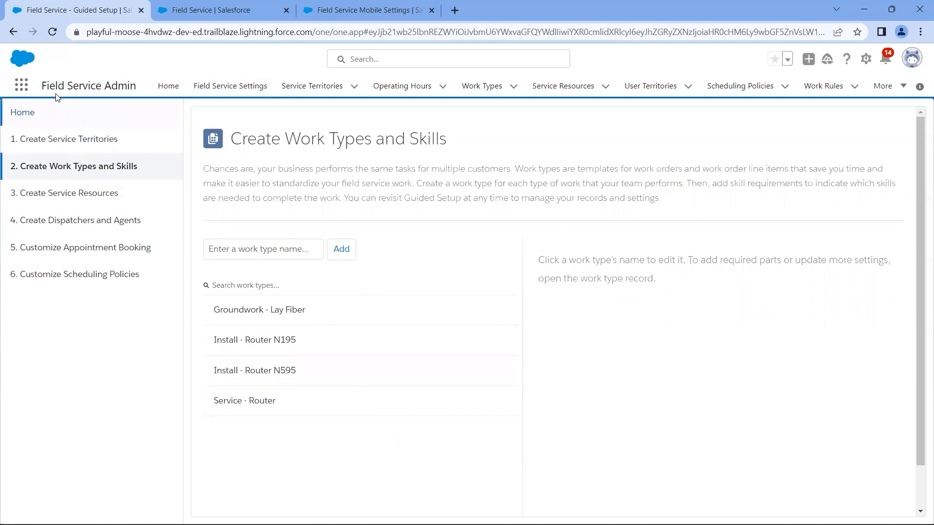
{"action": "left_click", "coordinate": [14, 32]}
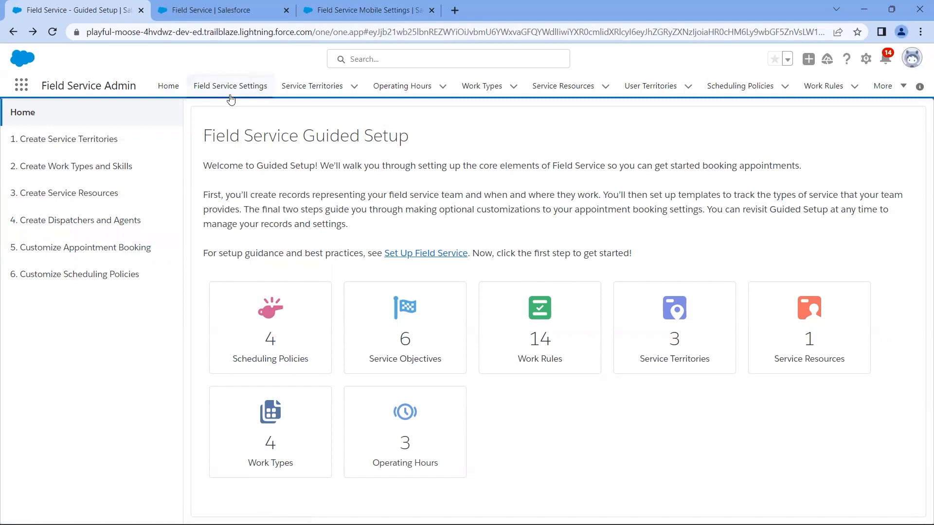
- Open the Operating Hours list and switch it to the All Operating Hours view
{"action": "left_click", "coordinate": [399, 91]}
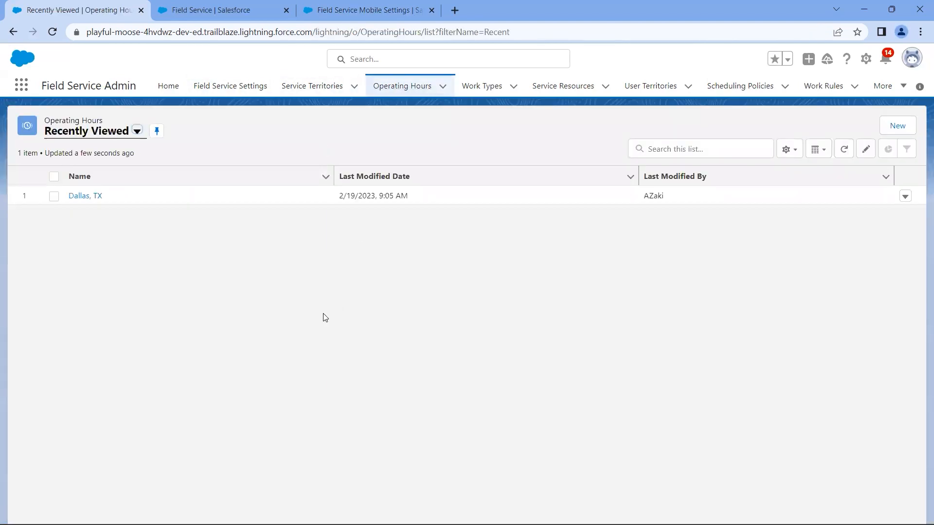
{"action": "left_click", "coordinate": [137, 132]}
{"action": "left_click", "coordinate": [125, 176]}
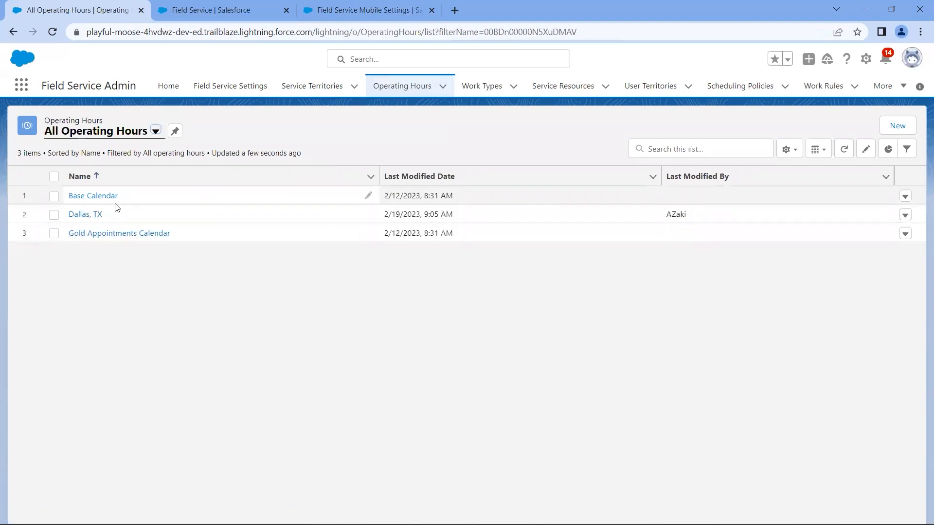
- In the Dallas, TX operating hours, copy Wednesday's 8:00 AM - 5:00 PM time slot to Thursday, Friday and Saturday
{"action": "left_click", "coordinate": [92, 214]}
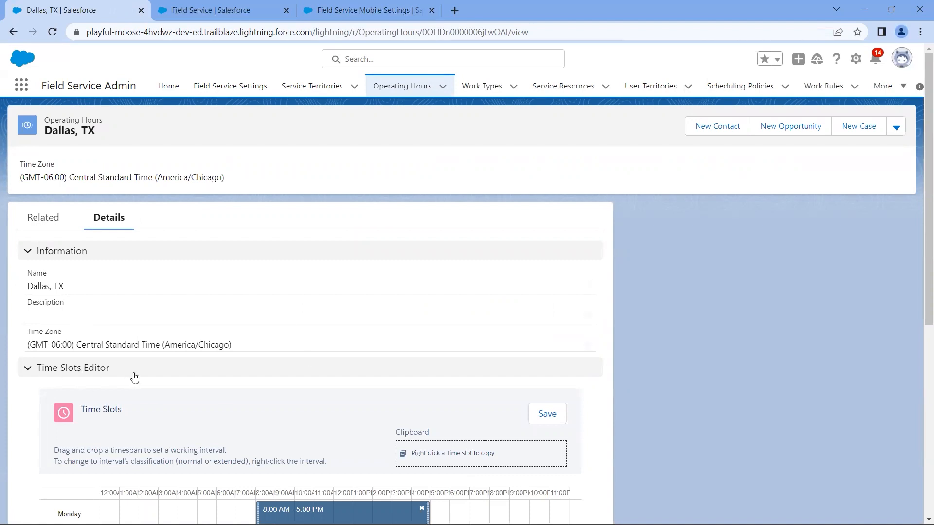
{"action": "scroll", "coordinate": [135, 378], "scroll_direction": "down", "scroll_amount": 4}
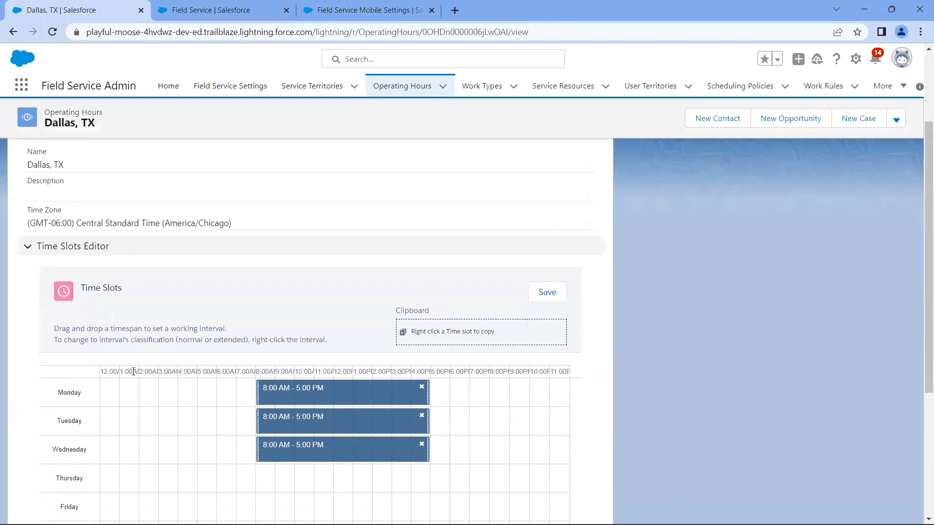
{"action": "scroll", "coordinate": [130, 375], "scroll_direction": "down", "scroll_amount": 1}
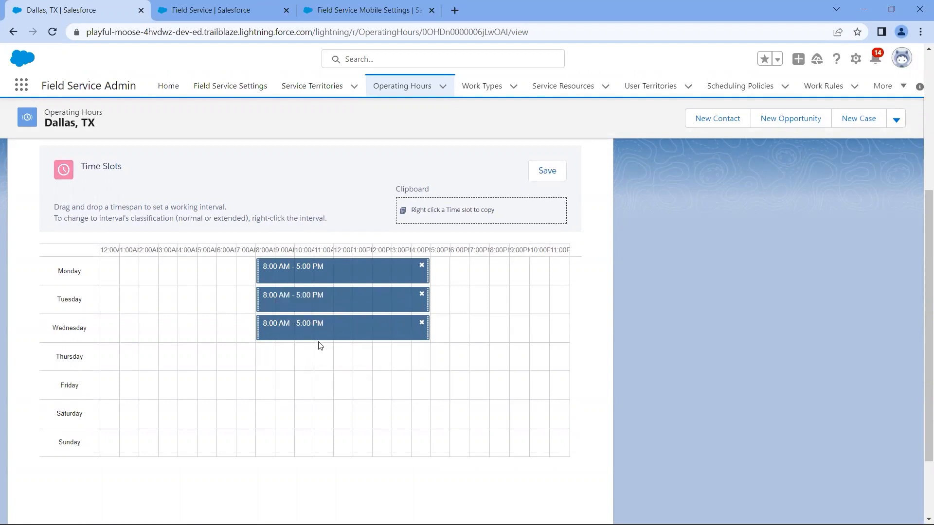
{"action": "right_click", "coordinate": [334, 331]}
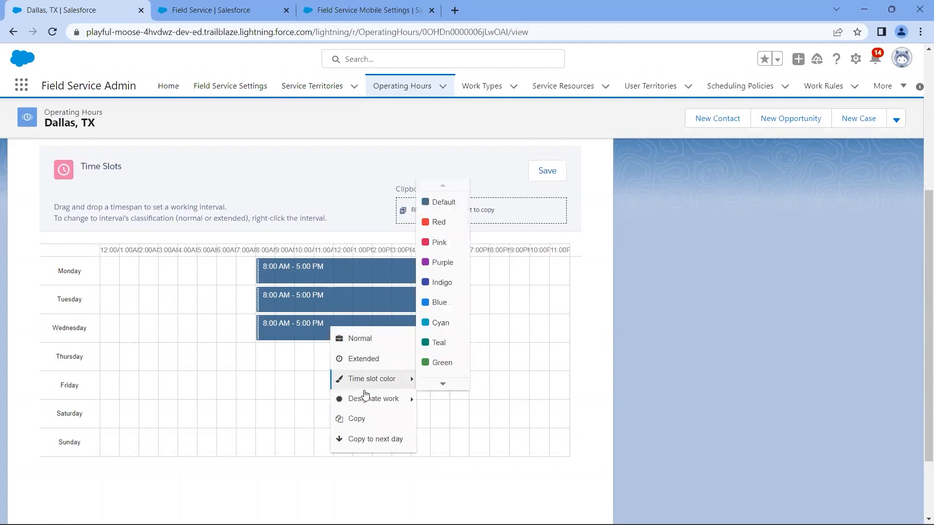
{"action": "left_click", "coordinate": [368, 439]}
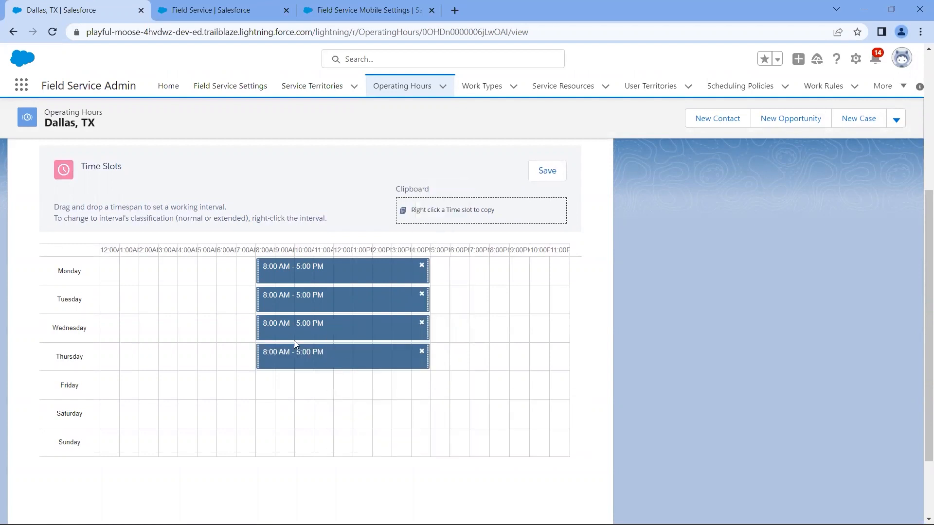
{"action": "right_click", "coordinate": [315, 366]}
{"action": "left_click", "coordinate": [348, 488]}
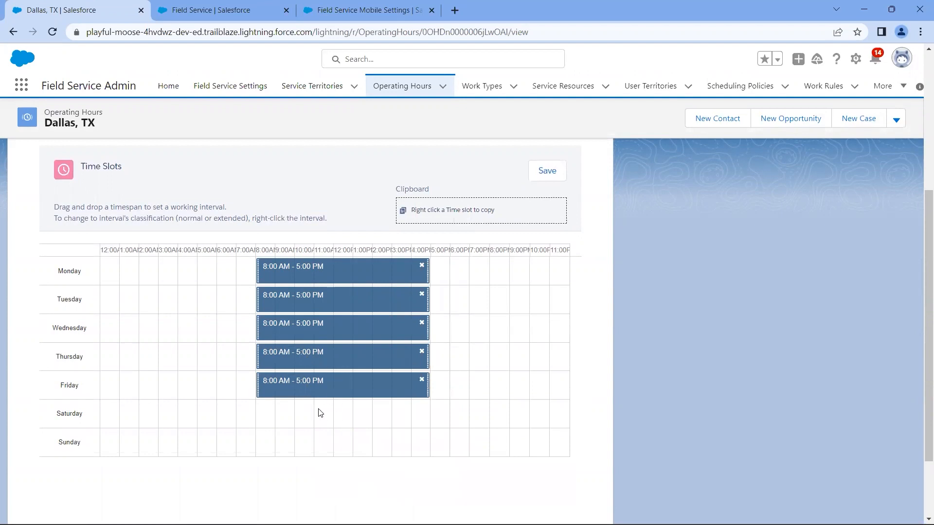
{"action": "right_click", "coordinate": [323, 390]}
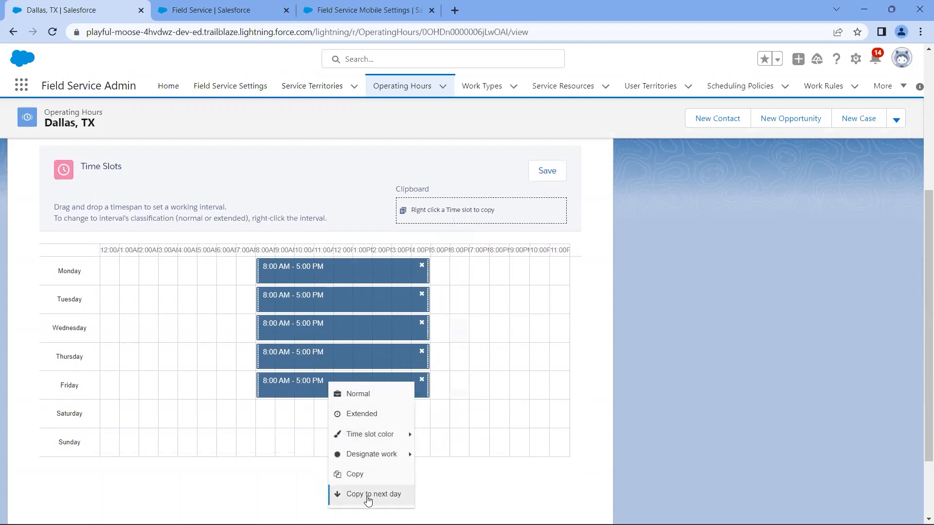
{"action": "left_click", "coordinate": [368, 500]}
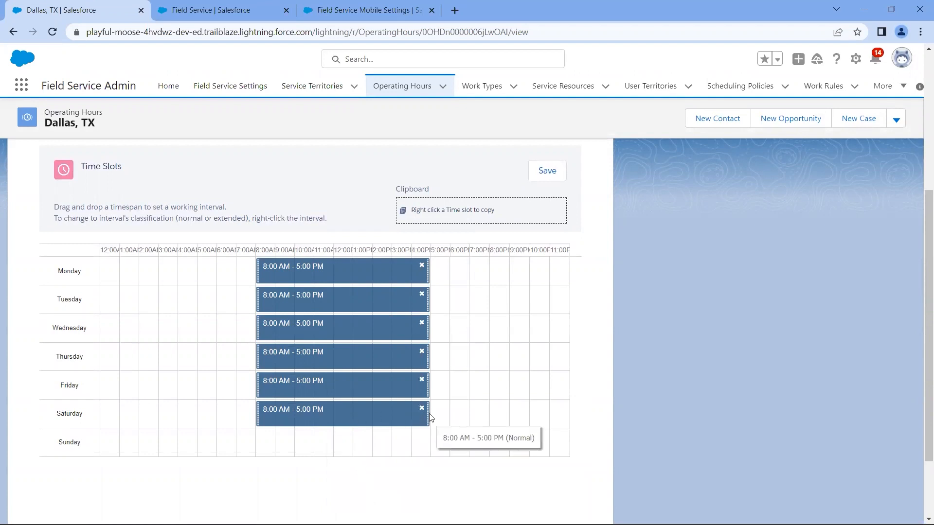
- Lengthen the Saturday time slot to end at 8:00 PM, classify it as Extended, and save the time slots
{"action": "left_click_drag", "start_coordinate": [430, 418], "coordinate": [491, 423]}
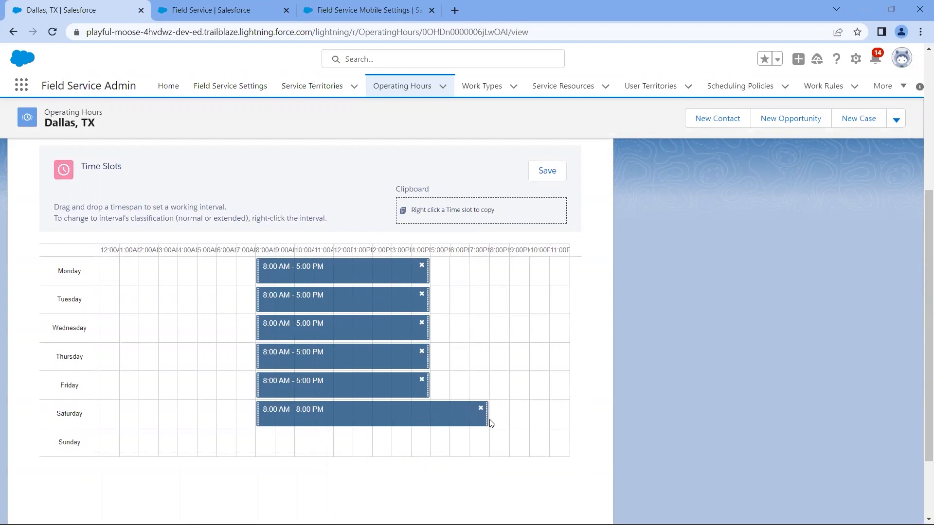
{"action": "right_click", "coordinate": [408, 410]}
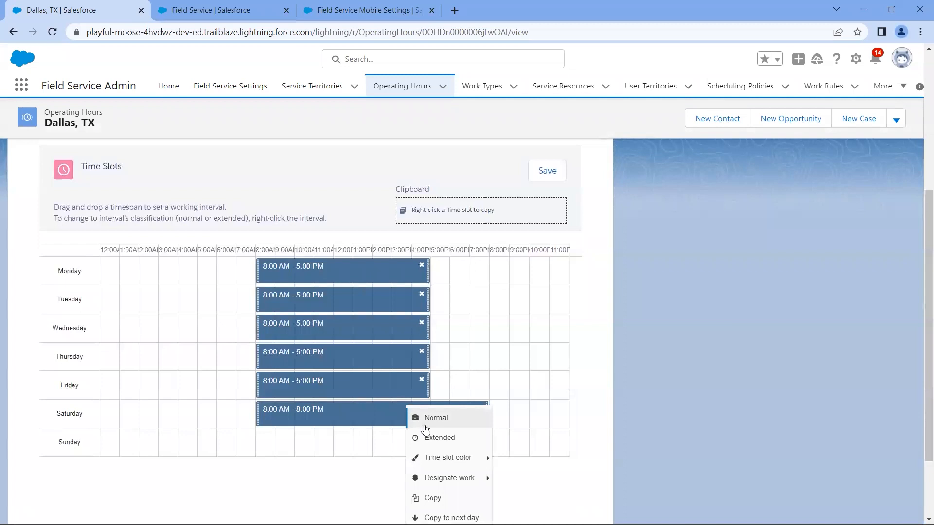
{"action": "left_click", "coordinate": [437, 439]}
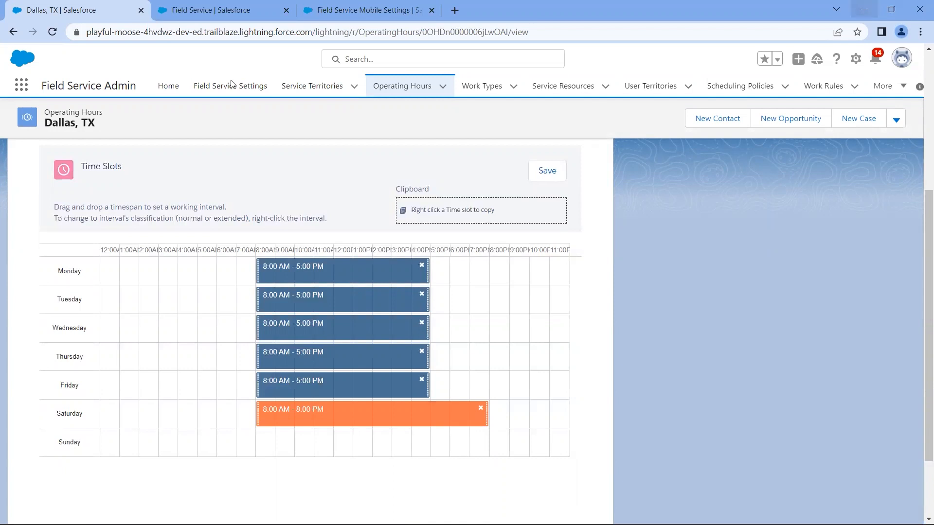
{"action": "left_click", "coordinate": [552, 176]}
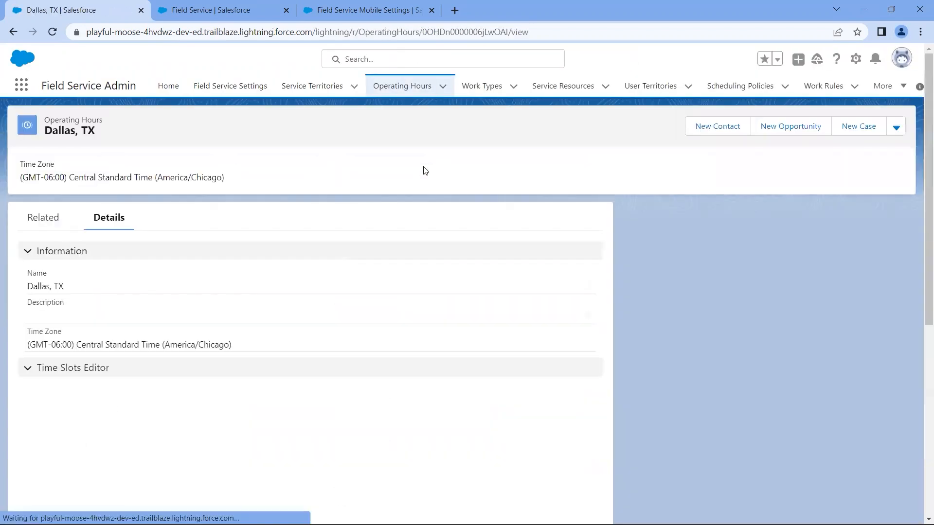
- Return to the Operating Hours list and show the All Operating Hours view
{"action": "left_click", "coordinate": [417, 95]}
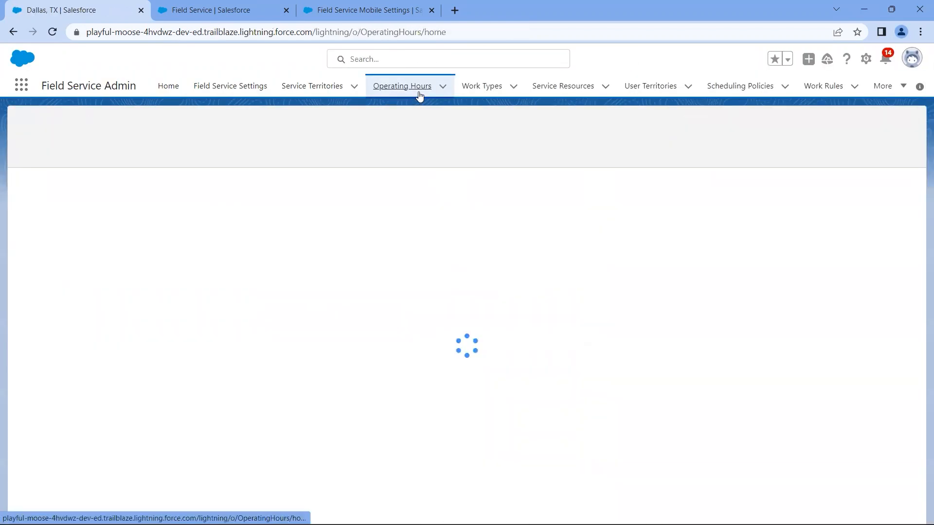
{"action": "left_click", "coordinate": [137, 131]}
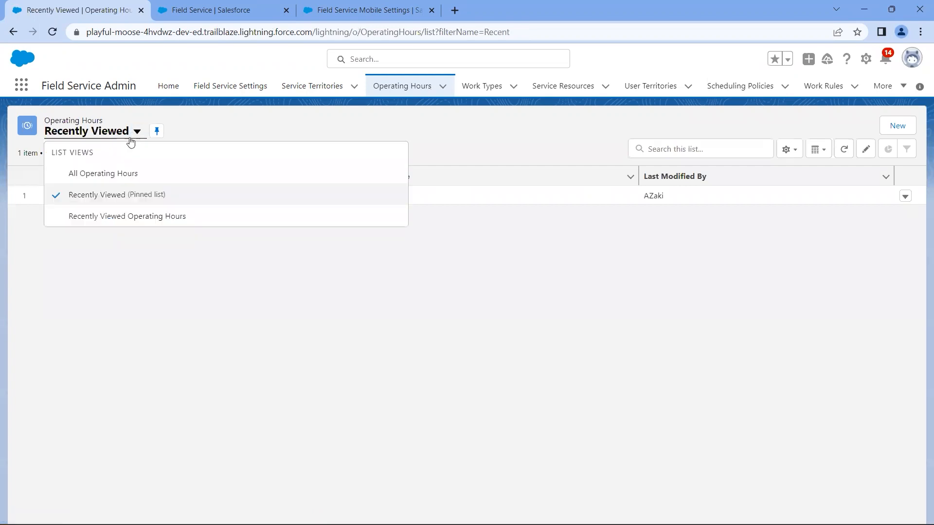
{"action": "left_click", "coordinate": [109, 174]}
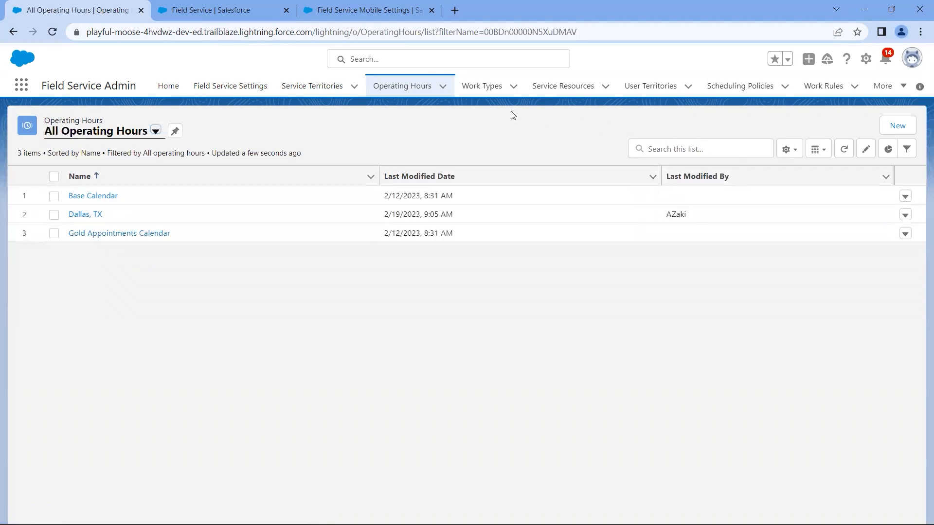
- Open the Install - Router N195 record from the Work Types list and review its details
{"action": "left_click", "coordinate": [482, 100]}
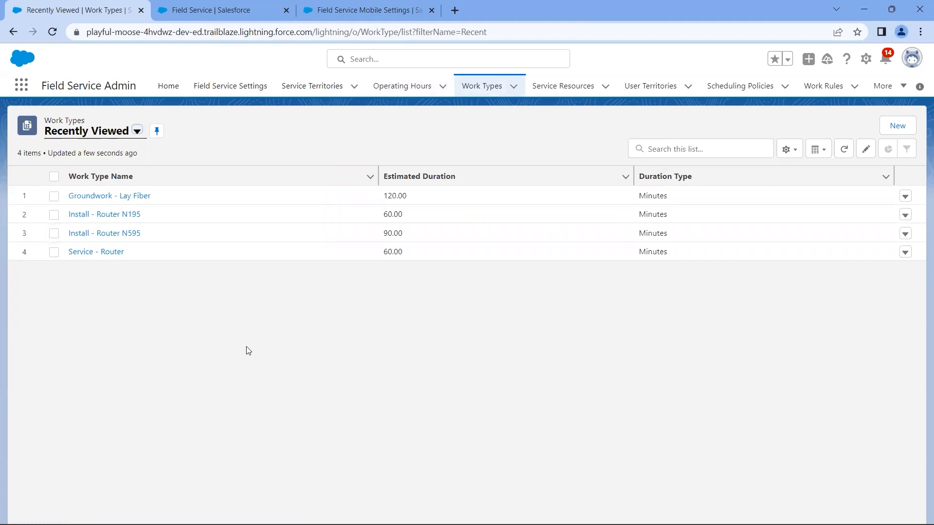
{"action": "left_click", "coordinate": [113, 218]}
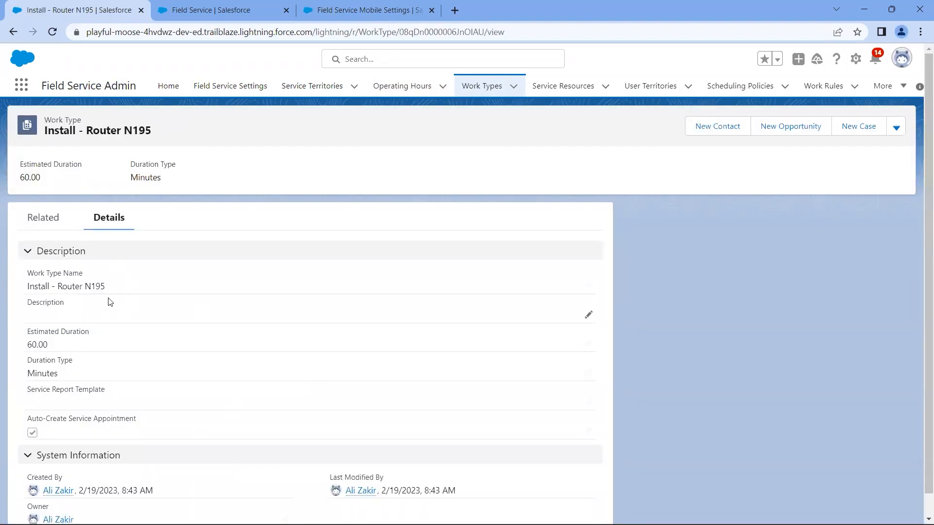
{"action": "scroll", "coordinate": [101, 321], "scroll_direction": "down", "scroll_amount": 1}
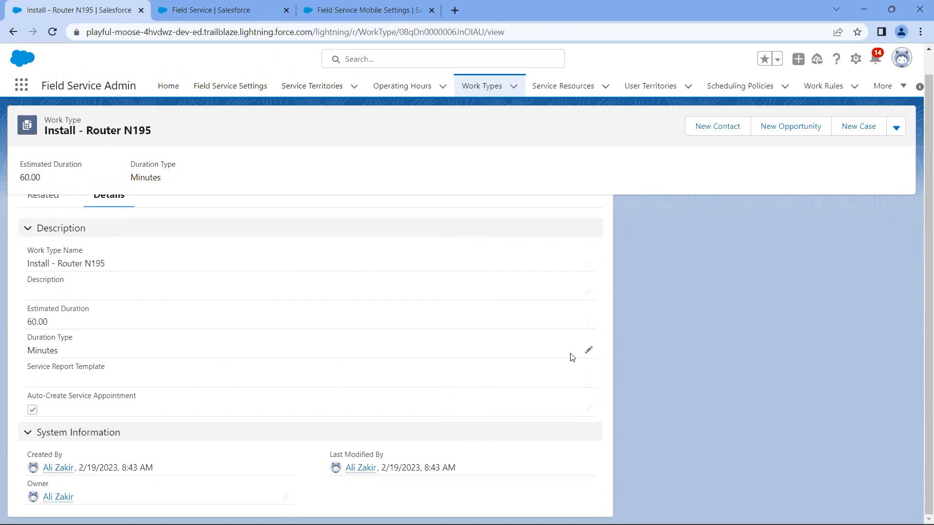
- Examine the editable fields and Duration Type options of the Install - Router N195 work type, leaving edit mode without saving
{"action": "left_click", "coordinate": [588, 353]}
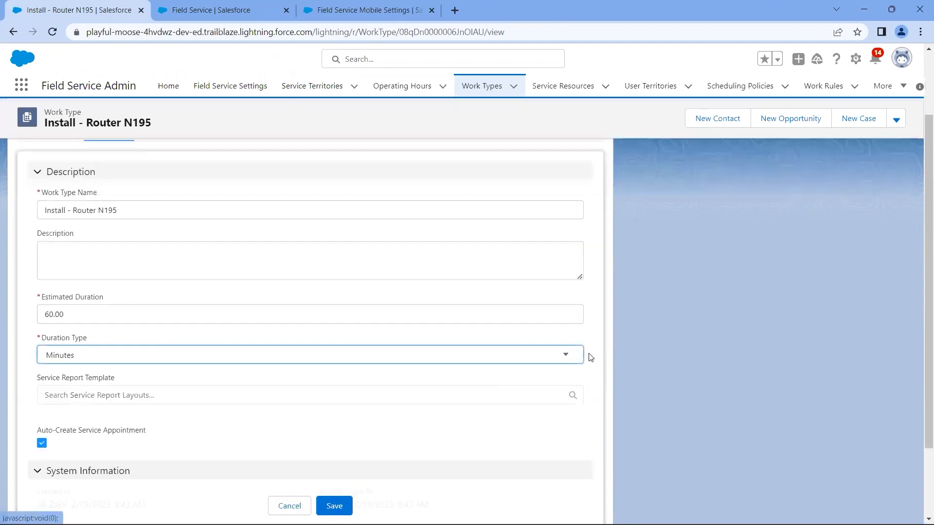
{"action": "left_click", "coordinate": [560, 355]}
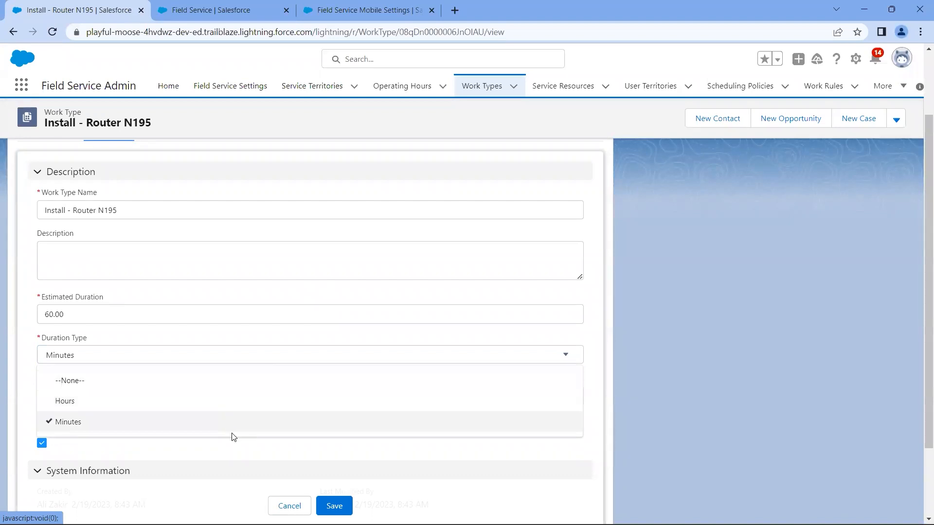
{"action": "left_click", "coordinate": [252, 334]}
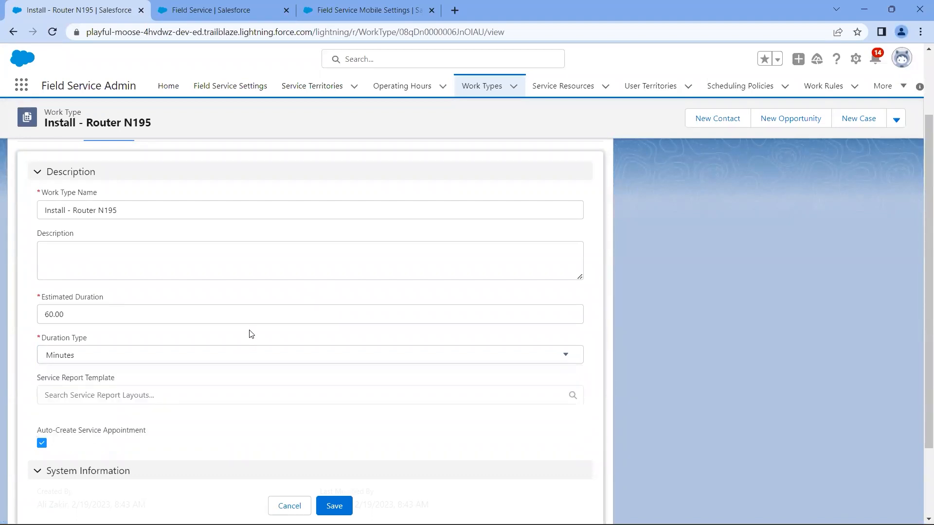
{"action": "scroll", "coordinate": [197, 428], "scroll_direction": "down", "scroll_amount": 2}
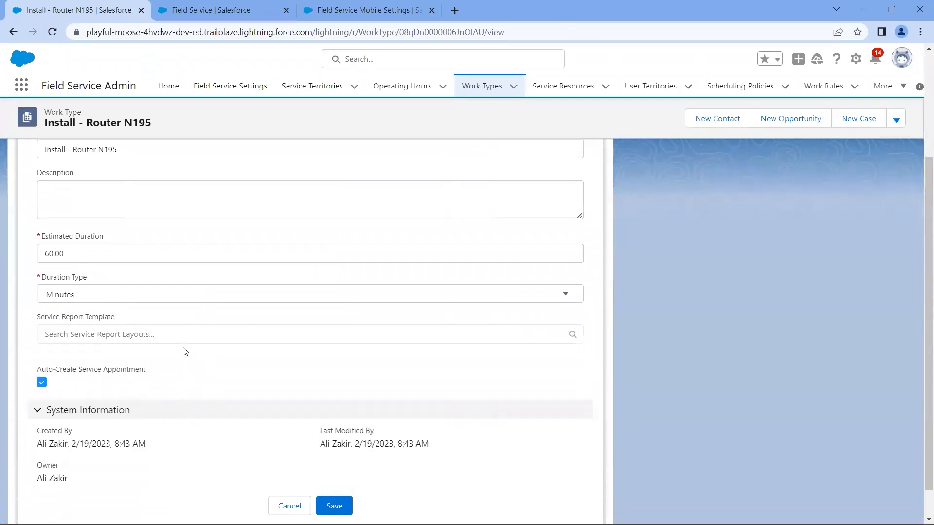
{"action": "scroll", "coordinate": [187, 243], "scroll_direction": "up", "scroll_amount": 3}
{"action": "scroll", "coordinate": [184, 293], "scroll_direction": "down", "scroll_amount": 4}
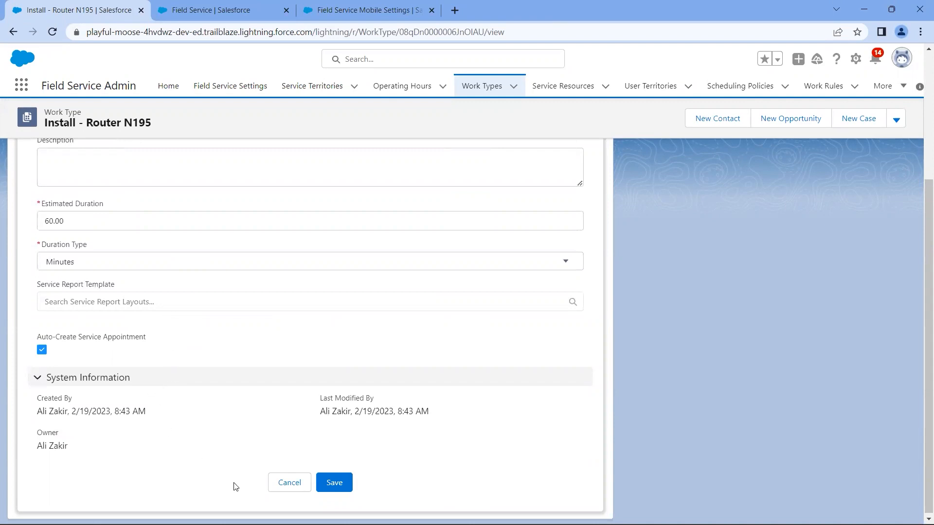
{"action": "left_click", "coordinate": [290, 483]}
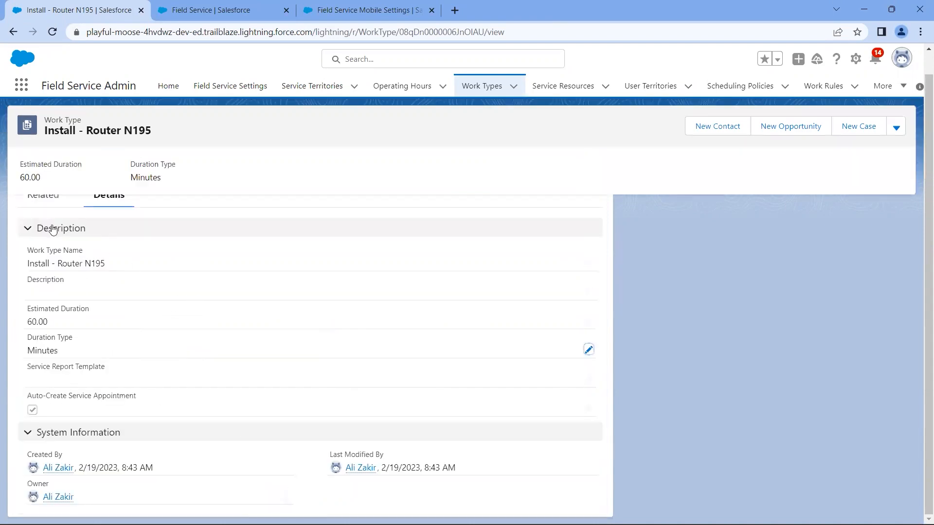
- Open the Install - Router N595 work type and examine its related required products and skill requirements
{"action": "left_click", "coordinate": [513, 86]}
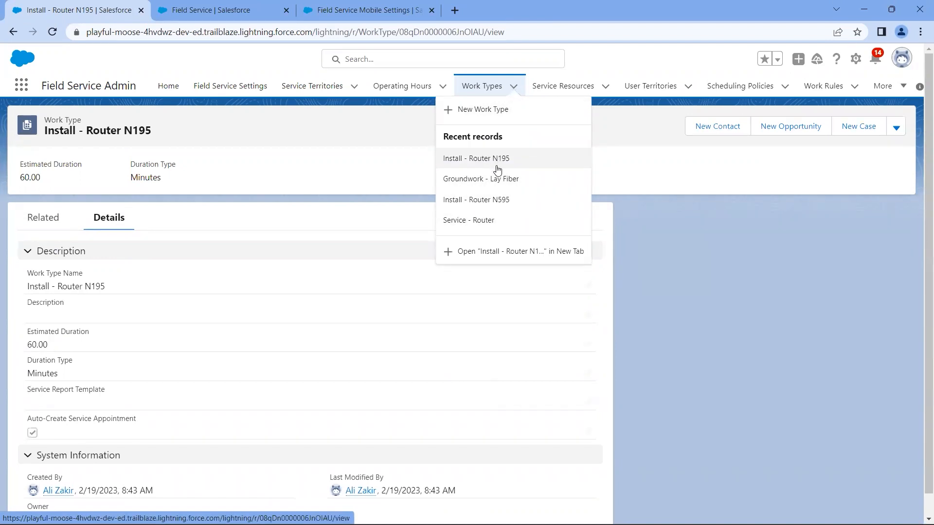
{"action": "left_click", "coordinate": [497, 209]}
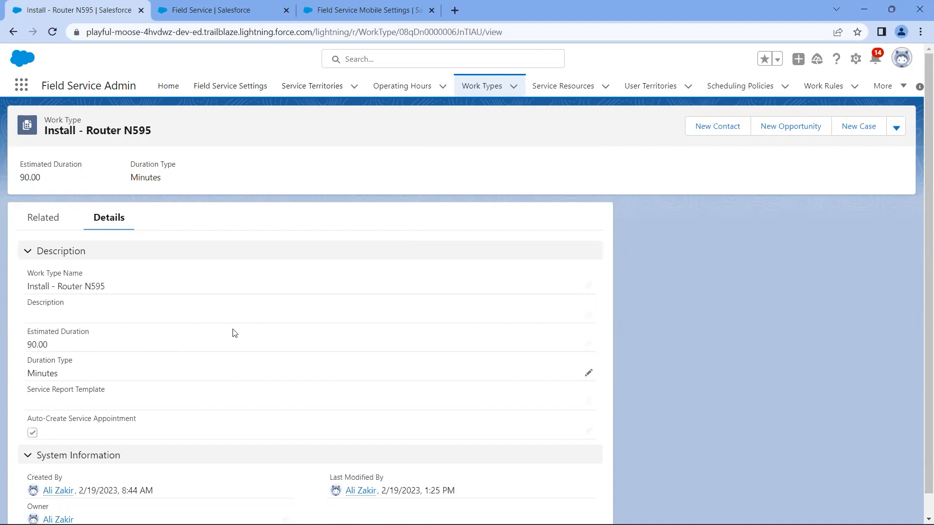
{"action": "left_click", "coordinate": [43, 218]}
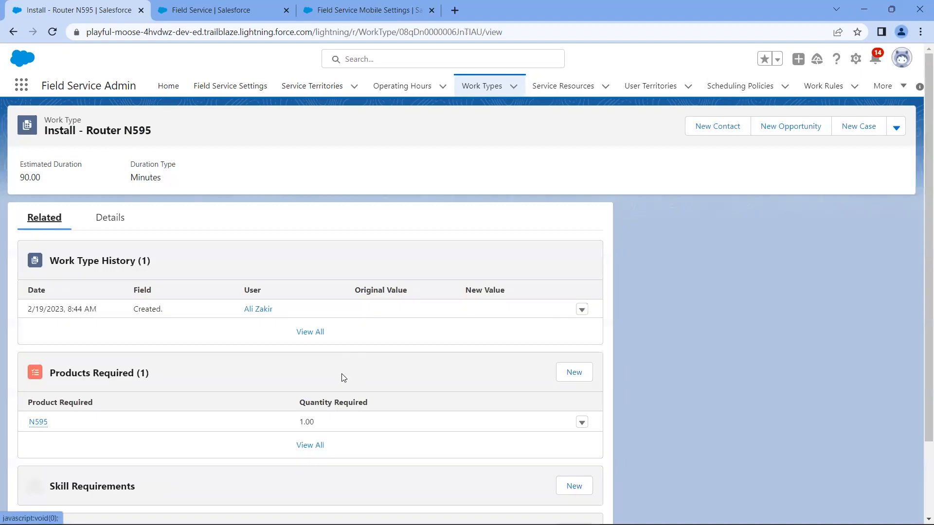
{"action": "scroll", "coordinate": [298, 403], "scroll_direction": "down", "scroll_amount": 3}
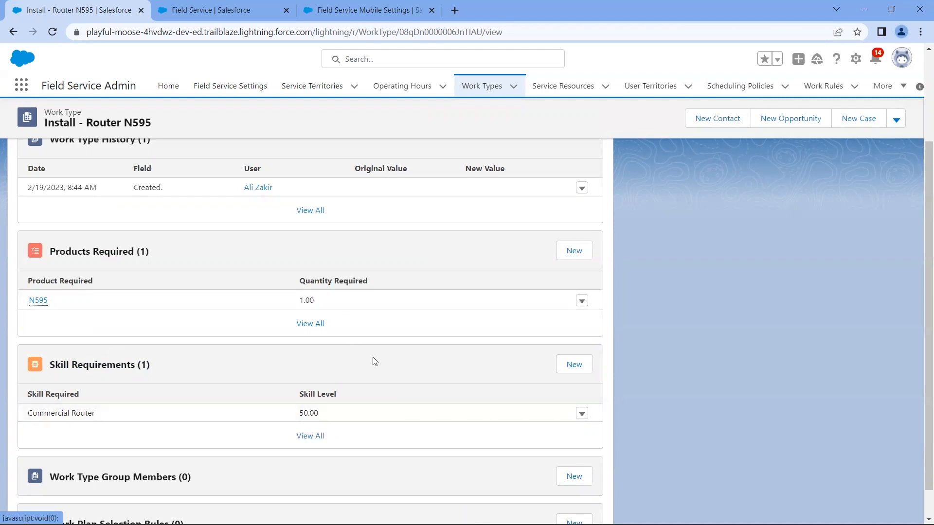
{"action": "scroll", "coordinate": [371, 358], "scroll_direction": "up", "scroll_amount": 3}
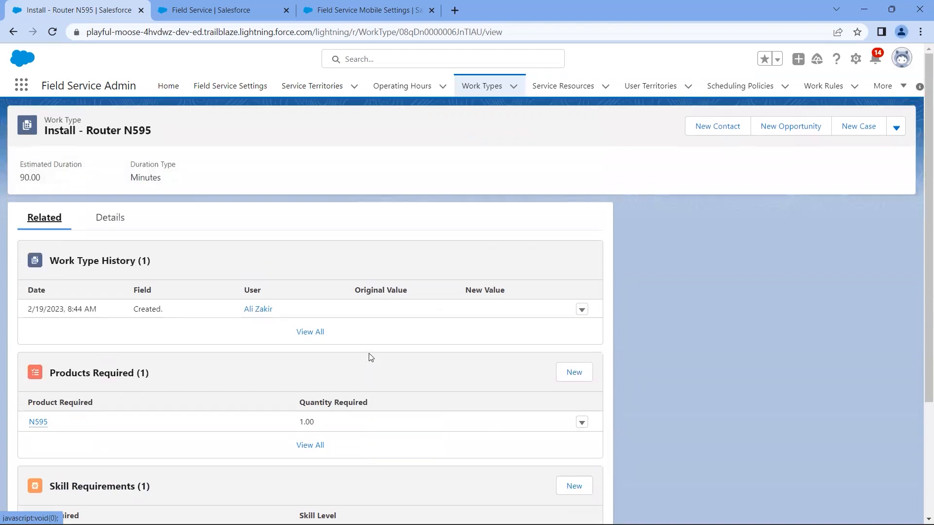
{"action": "scroll", "coordinate": [370, 359], "scroll_direction": "down", "scroll_amount": 3}
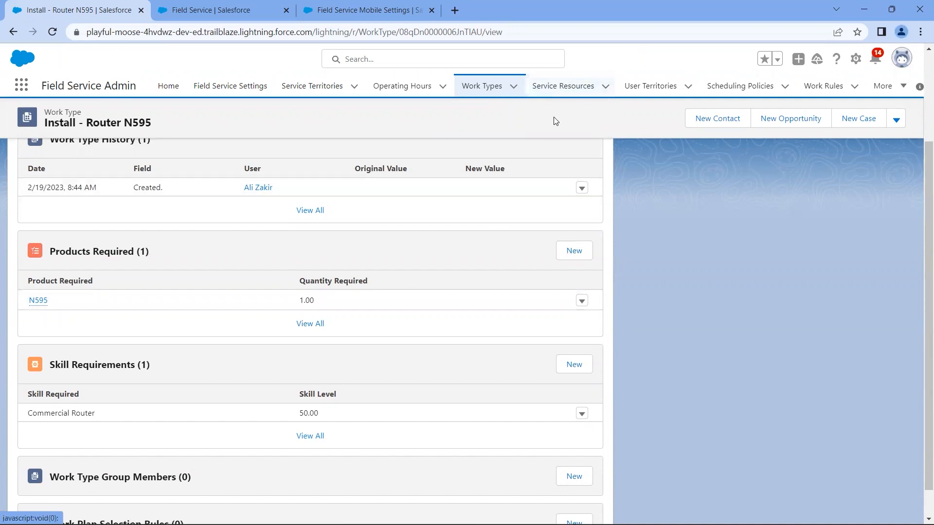
- Open the Service Resources list and switch it to the All Service Resources view
{"action": "left_click", "coordinate": [559, 91]}
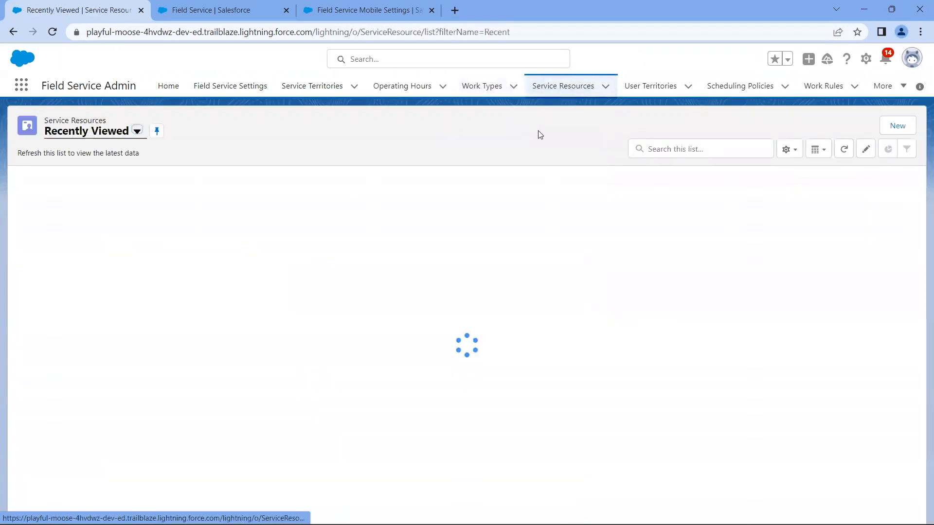
{"action": "left_click", "coordinate": [137, 131]}
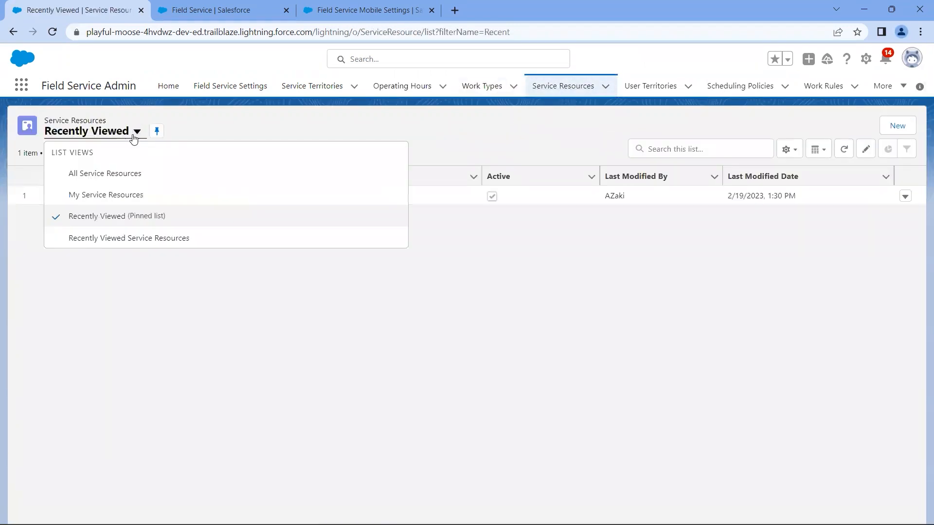
{"action": "left_click", "coordinate": [117, 171]}
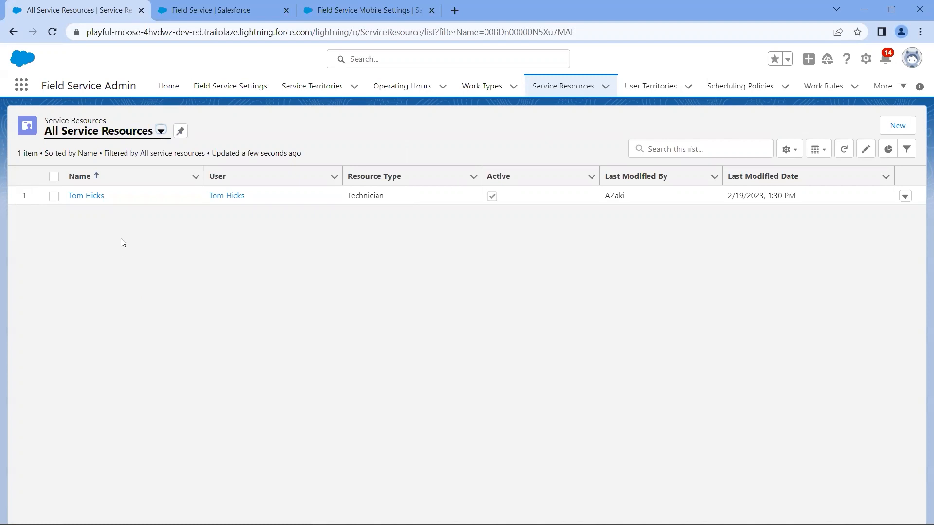
- Open the technician's service resource record, review its details and display its related records
{"action": "left_click", "coordinate": [88, 197]}
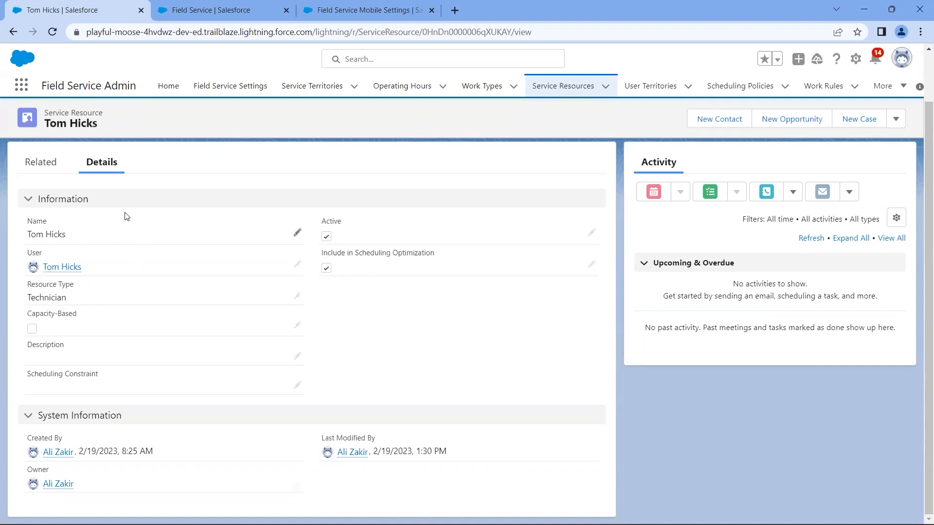
{"action": "scroll", "coordinate": [140, 235], "scroll_direction": "up", "scroll_amount": 2}
{"action": "left_click", "coordinate": [44, 226]}
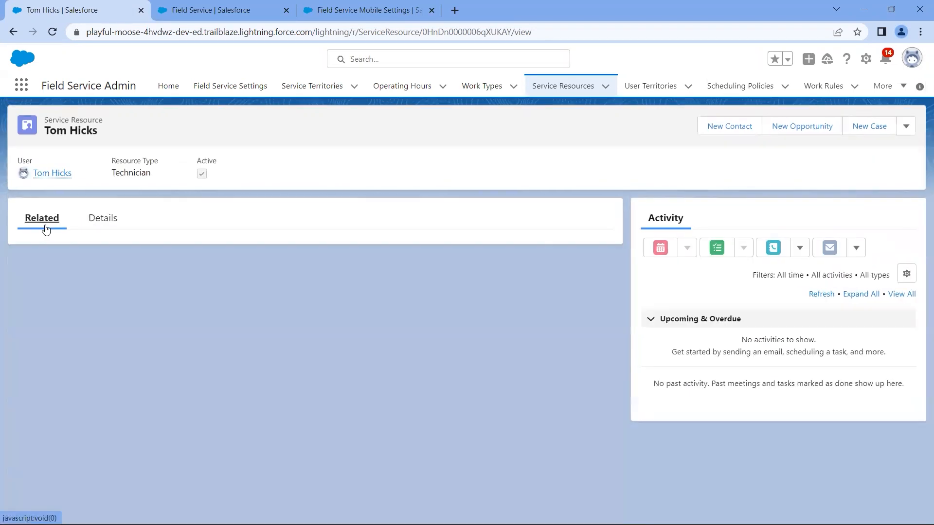
- Examine the technician's related service appointments, service resource skills and service territories on the service resource record
{"action": "scroll", "coordinate": [292, 355], "scroll_direction": "down", "scroll_amount": 2}
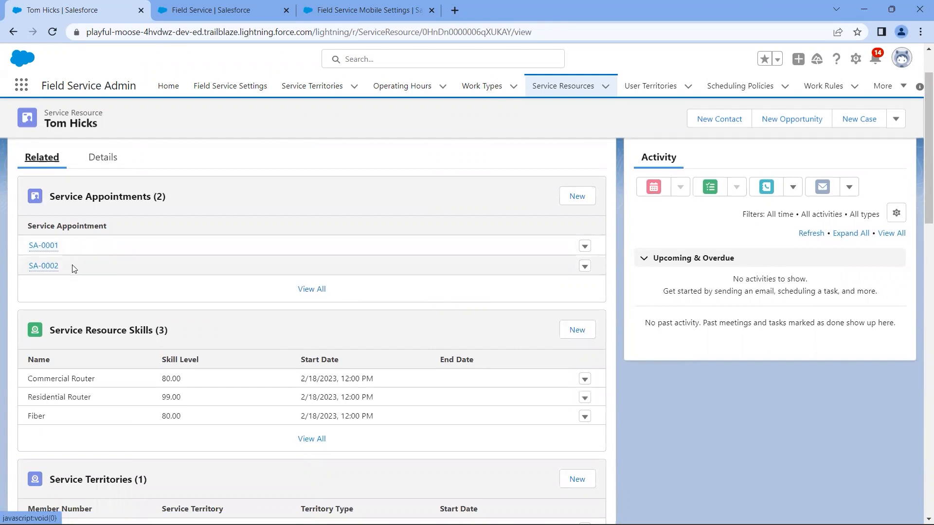
{"action": "scroll", "coordinate": [146, 292], "scroll_direction": "down", "scroll_amount": 1}
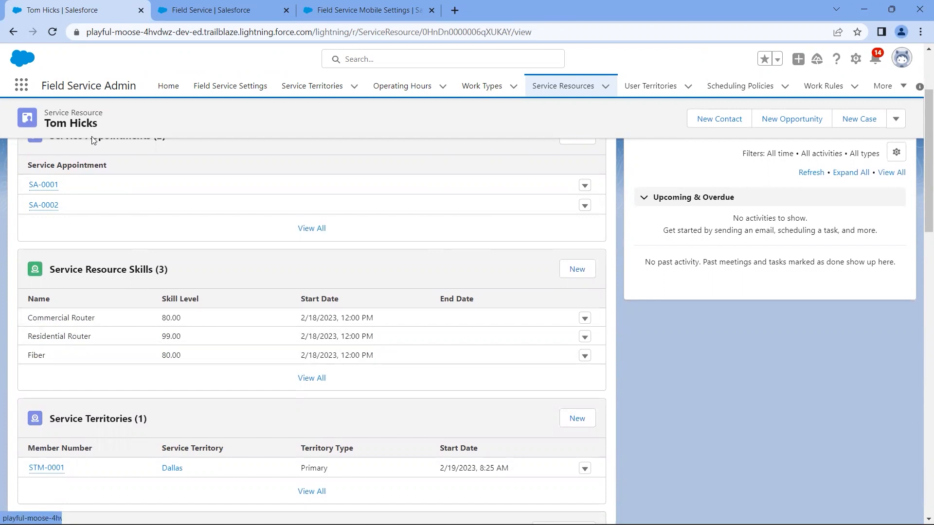
{"action": "scroll", "coordinate": [173, 234], "scroll_direction": "down", "scroll_amount": 1}
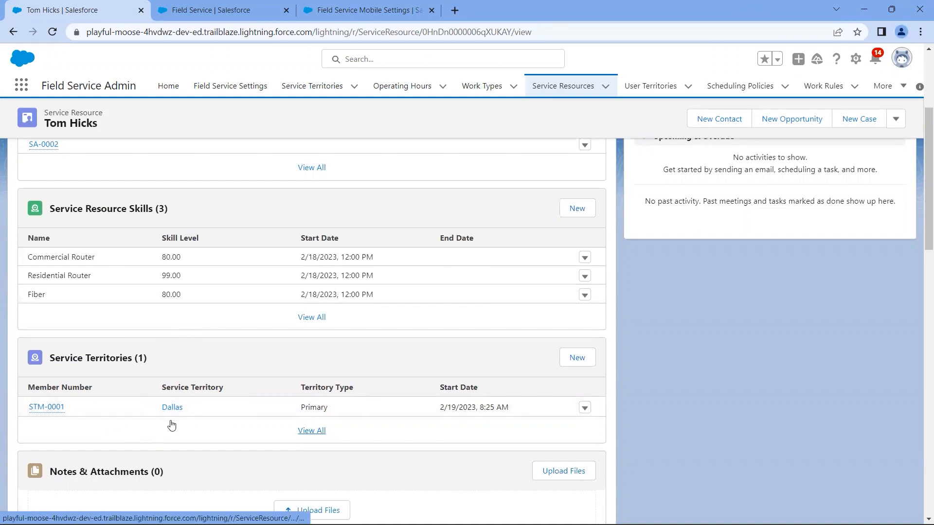
{"action": "scroll", "coordinate": [172, 426], "scroll_direction": "down", "scroll_amount": 1}
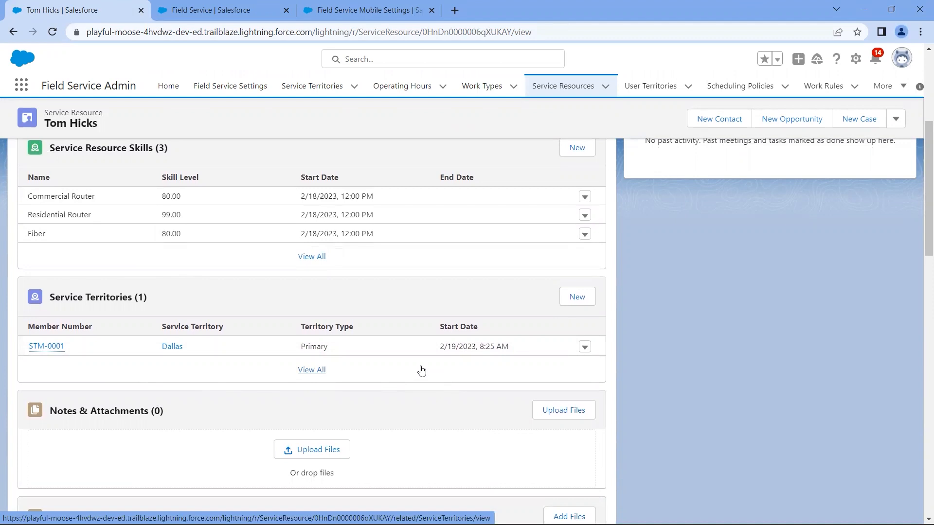
{"action": "scroll", "coordinate": [421, 367], "scroll_direction": "up", "scroll_amount": 5}
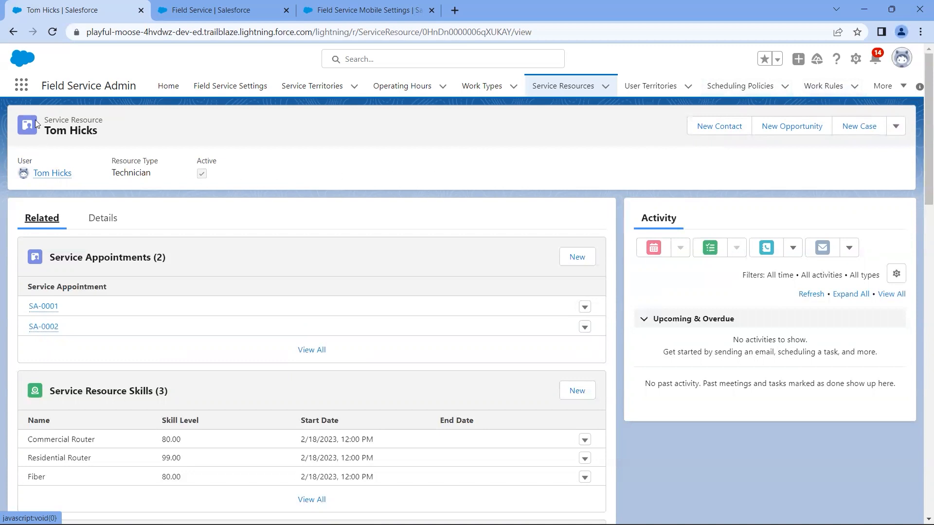
- Switch to the Field Service app's dispatcher console and display its Gantt, looking up "field" among the available apps
{"action": "left_click", "coordinate": [21, 87]}
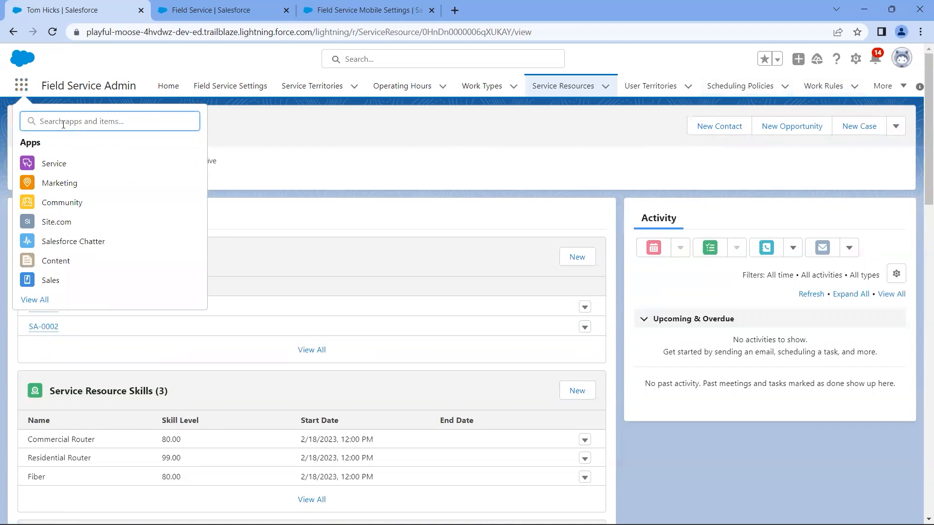
{"action": "left_click", "coordinate": [274, 19]}
{"action": "left_click", "coordinate": [487, 256]}
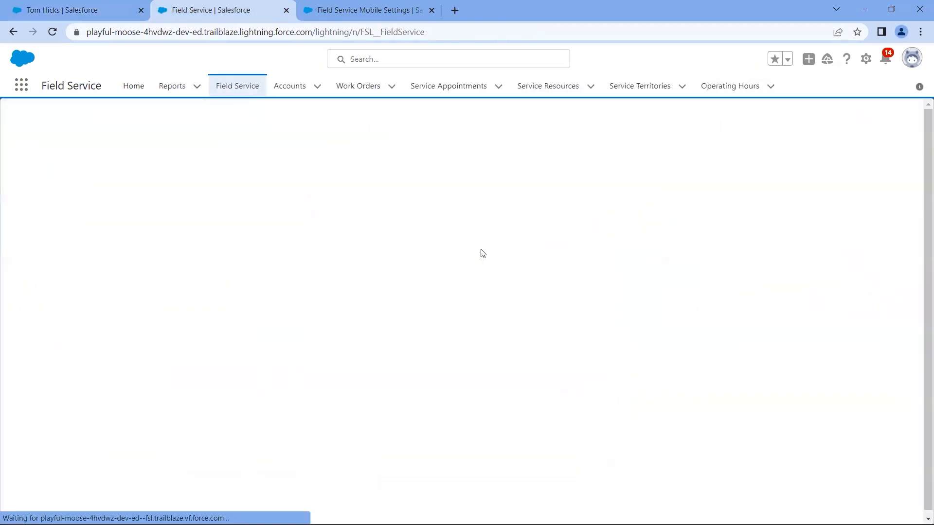
{"action": "left_click", "coordinate": [21, 85]}
{"action": "type", "text": "field"}
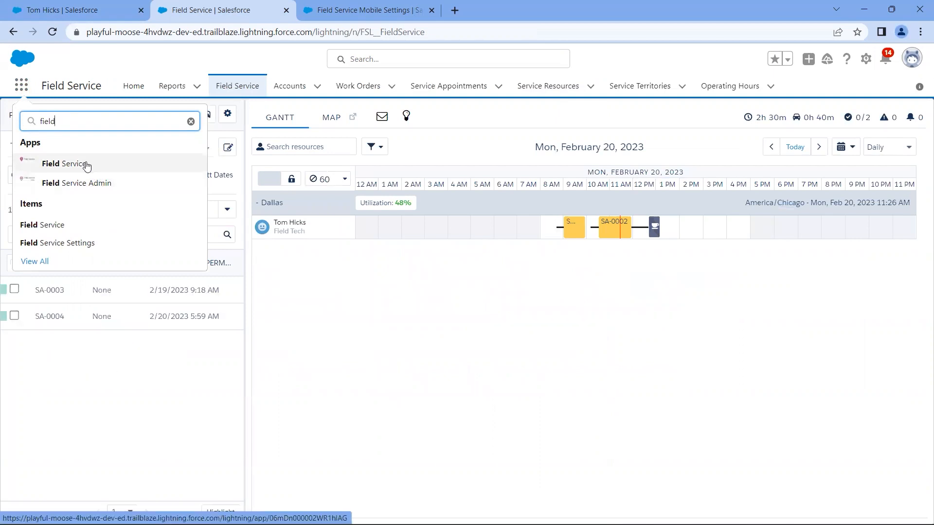
{"action": "left_click", "coordinate": [166, 67]}
{"action": "left_click", "coordinate": [237, 87]}
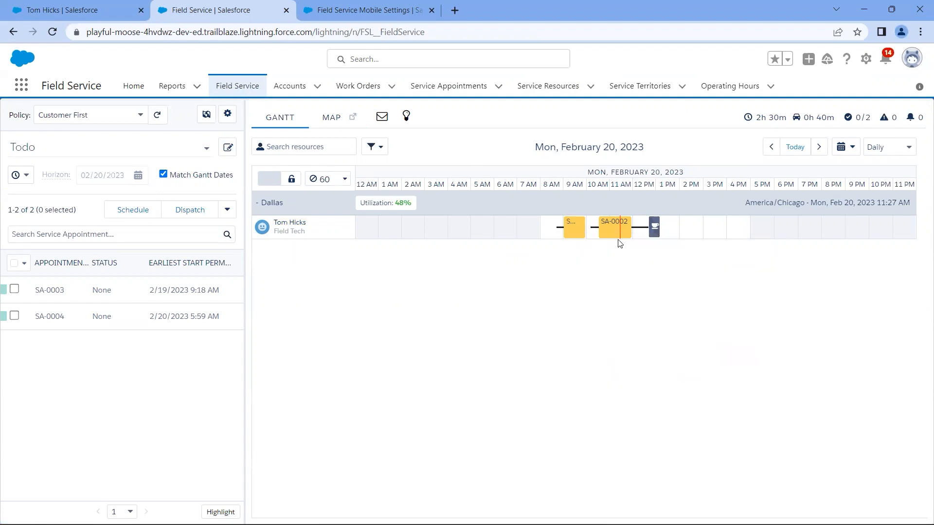
- Check the details of appointment SA-0002 on the Gantt and change its status to Dispatched
{"action": "mouse_move", "coordinate": [613, 238]}
{"action": "mouse_move", "coordinate": [584, 235]}
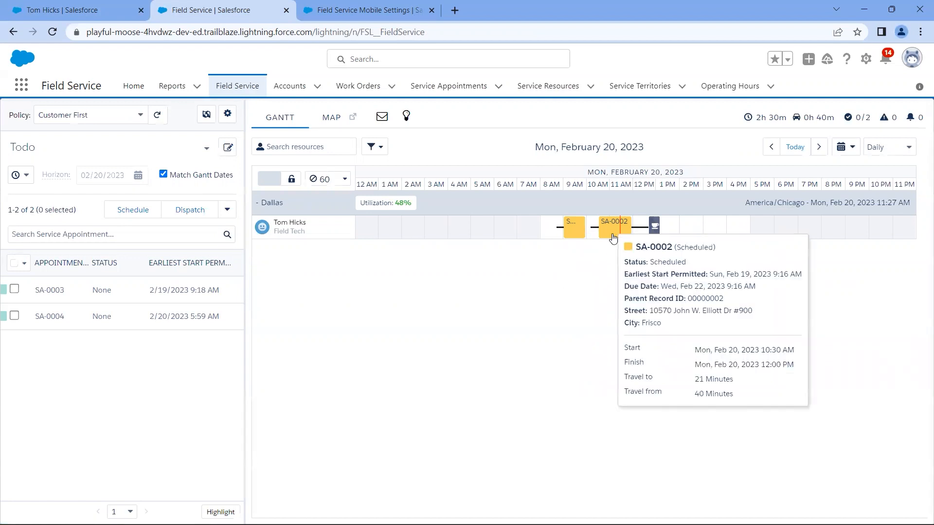
{"action": "right_click", "coordinate": [614, 238]}
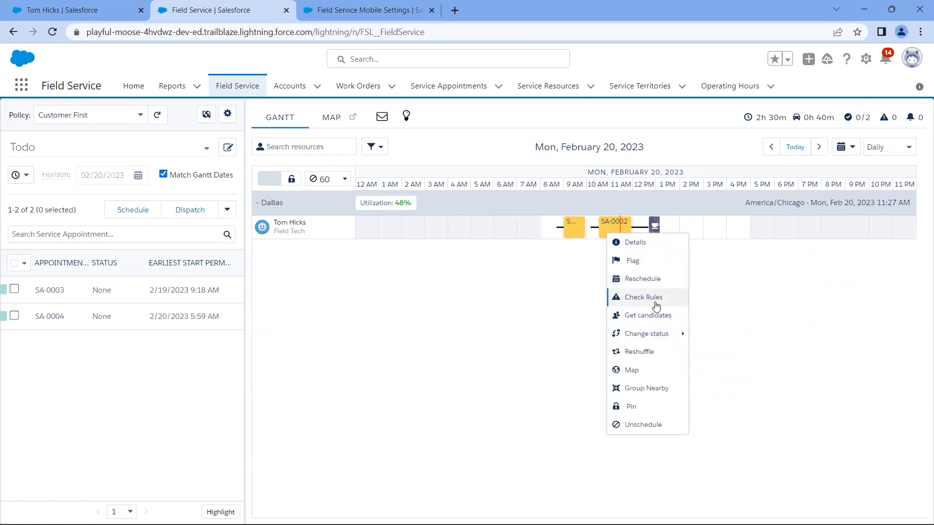
{"action": "mouse_move", "coordinate": [655, 334]}
{"action": "left_click", "coordinate": [713, 353]}
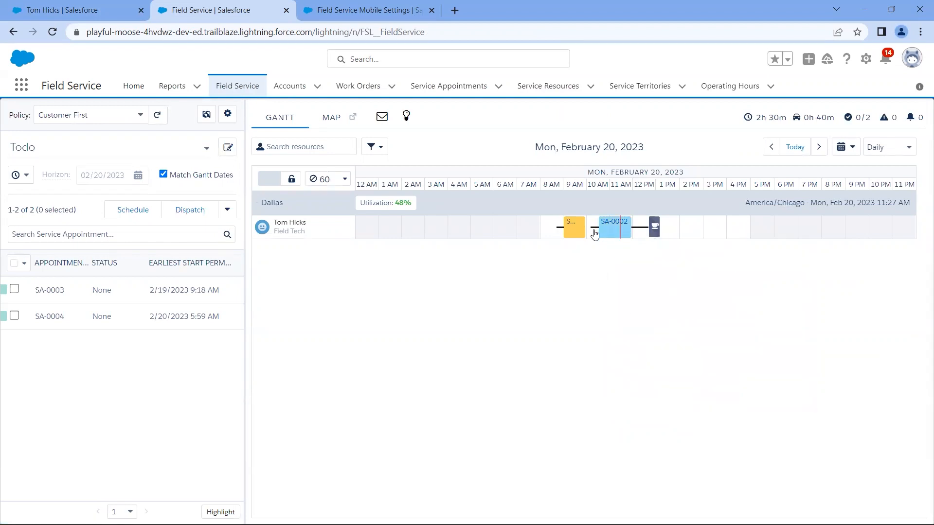
{"action": "mouse_move", "coordinate": [594, 234]}
{"action": "mouse_move", "coordinate": [658, 236]}
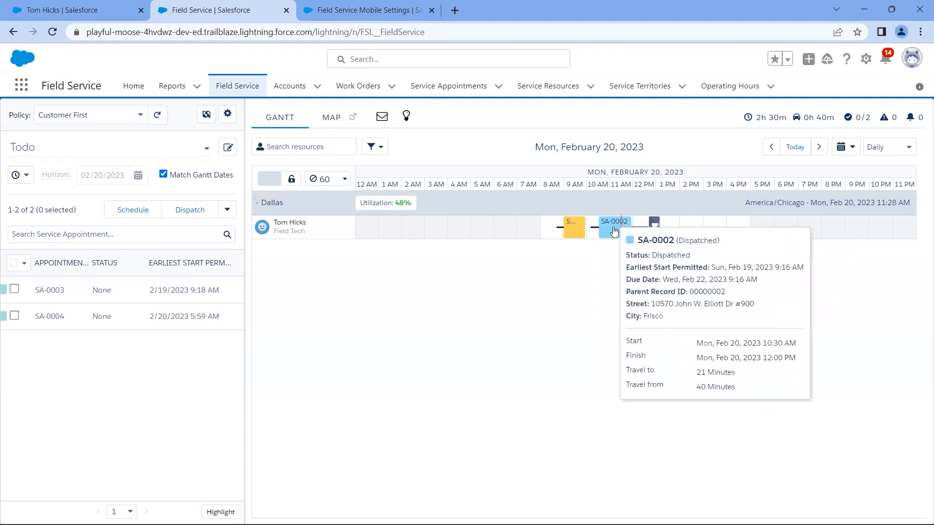
- Open the technician's resource details from the Gantt and examine the 02/20/2023 route between home and the appointments on the map
{"action": "left_click", "coordinate": [301, 226]}
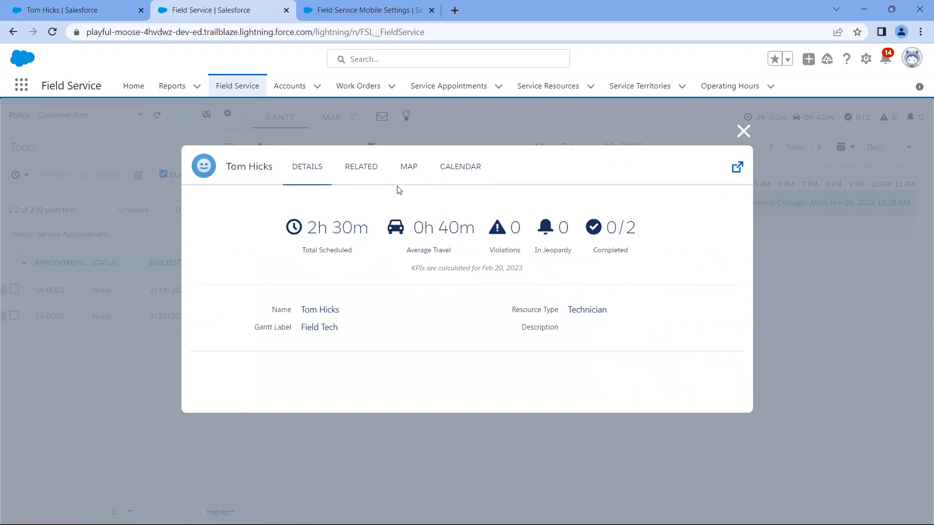
{"action": "left_click", "coordinate": [407, 175]}
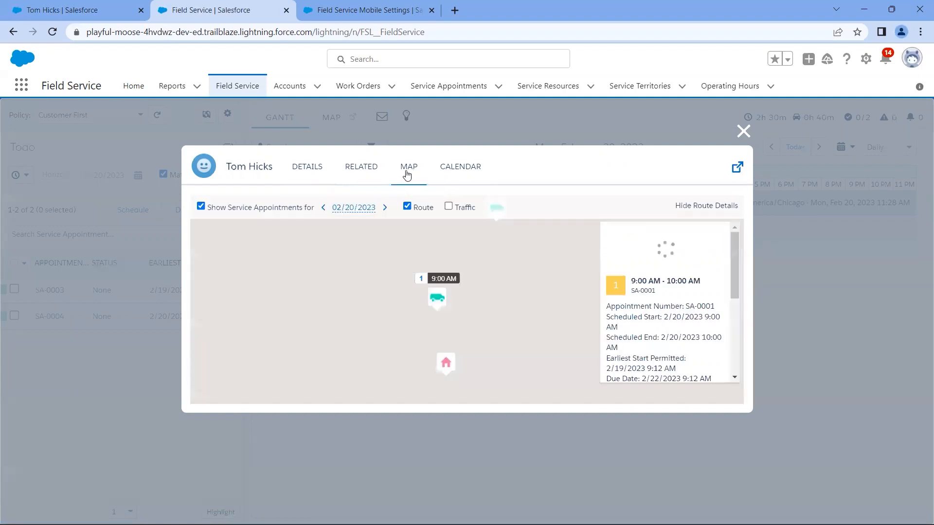
{"action": "left_click_drag", "start_coordinate": [377, 258], "coordinate": [354, 240]}
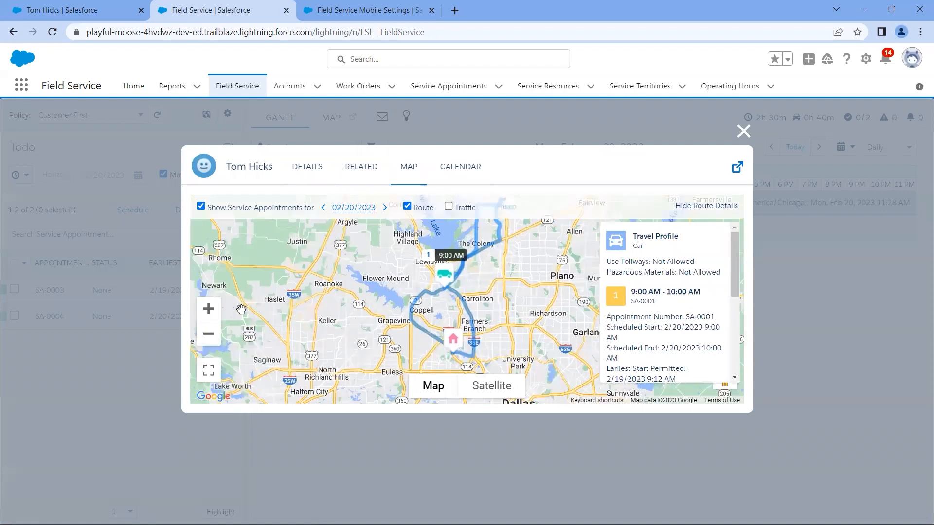
{"action": "left_click", "coordinate": [208, 309]}
{"action": "left_click_drag", "start_coordinate": [315, 341], "coordinate": [312, 245]}
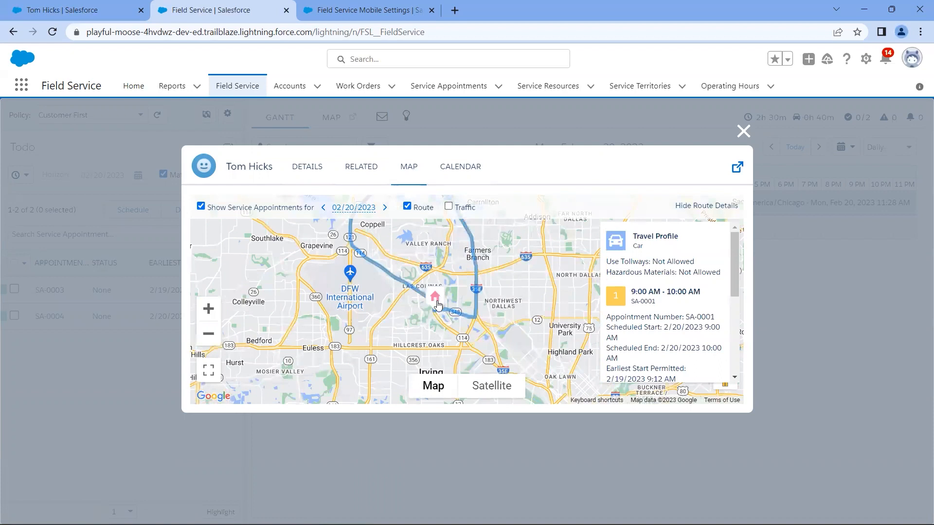
{"action": "left_click_drag", "start_coordinate": [380, 306], "coordinate": [378, 355]}
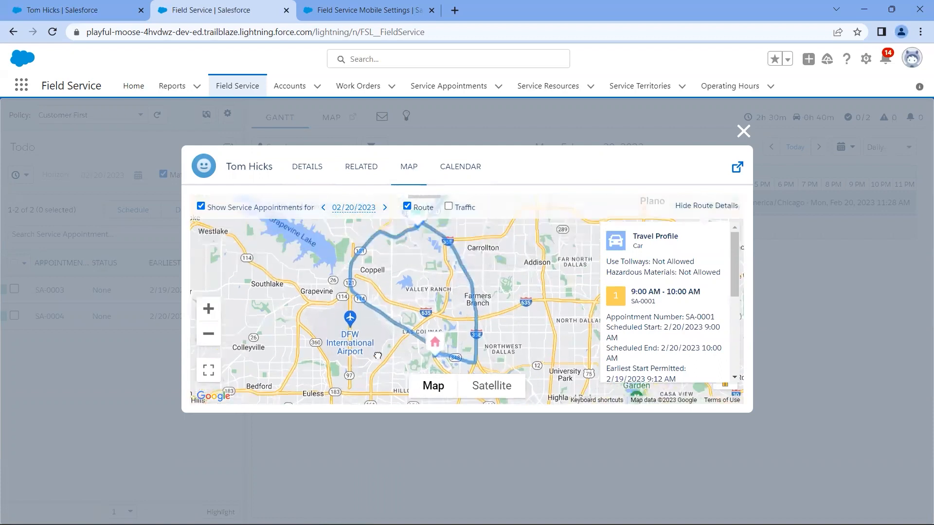
{"action": "left_click_drag", "start_coordinate": [540, 267], "coordinate": [543, 292]}
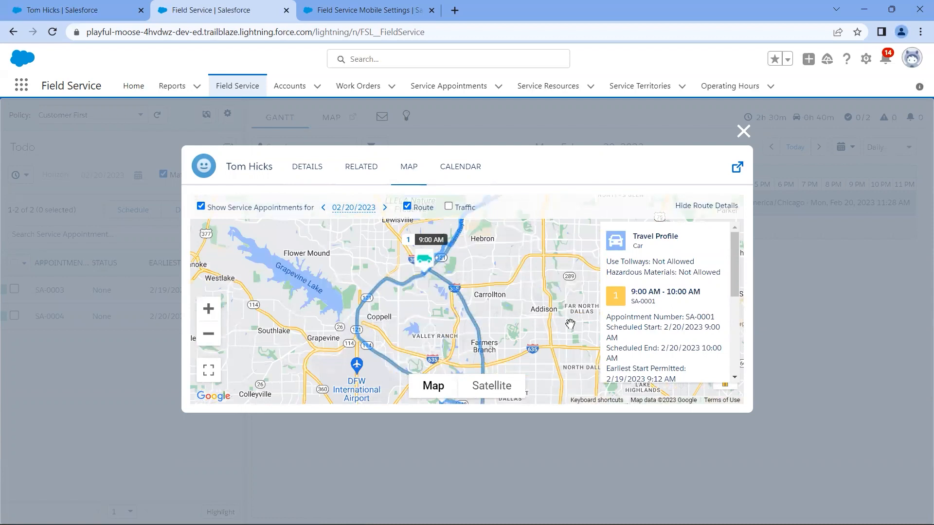
{"action": "left_click_drag", "start_coordinate": [570, 325], "coordinate": [534, 293]}
{"action": "left_click_drag", "start_coordinate": [476, 259], "coordinate": [419, 362]}
{"action": "mouse_move", "coordinate": [457, 279]}
{"action": "left_mouse_down"}
{"action": "mouse_move", "coordinate": [452, 319]}
{"action": "mouse_move", "coordinate": [470, 327]}
{"action": "mouse_move", "coordinate": [468, 338]}
{"action": "mouse_move", "coordinate": [502, 226]}
{"action": "mouse_move", "coordinate": [431, 323]}
{"action": "left_mouse_up"}
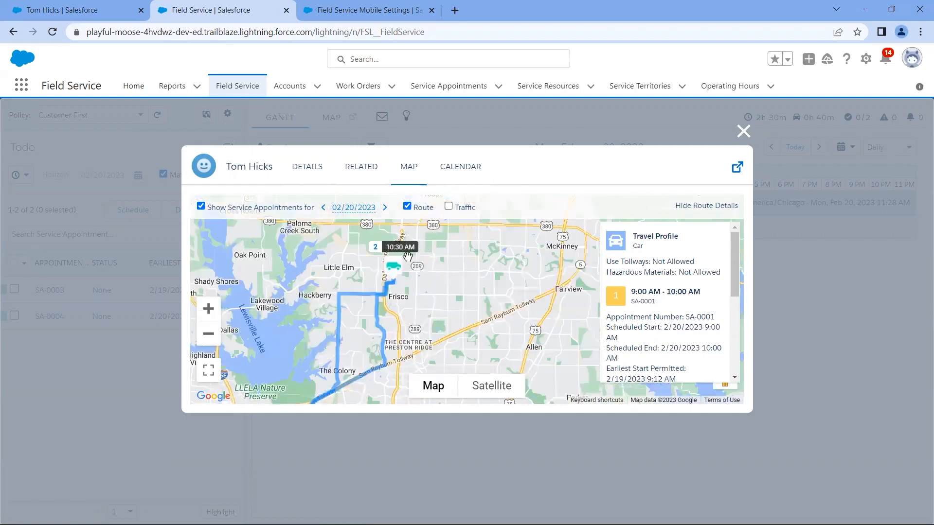
{"action": "left_click_drag", "start_coordinate": [480, 266], "coordinate": [489, 242]}
{"action": "left_click_drag", "start_coordinate": [458, 303], "coordinate": [476, 281]}
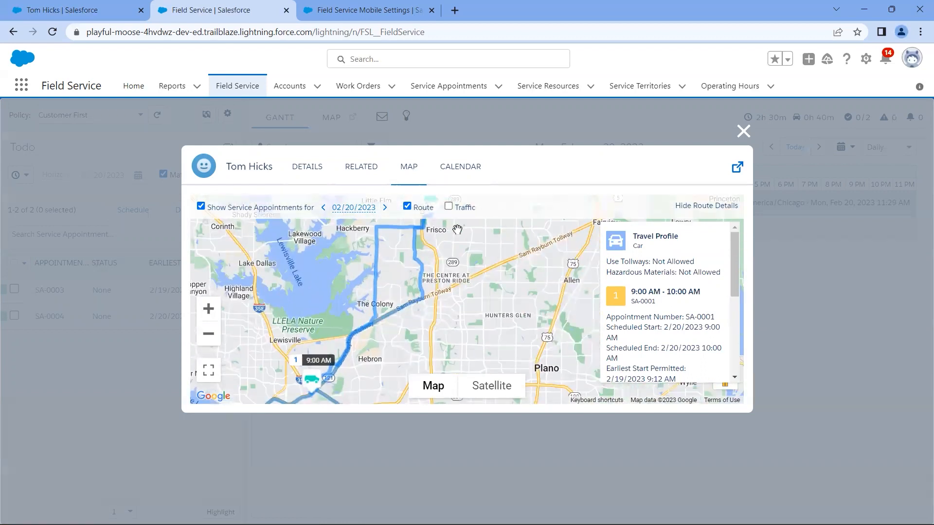
- Turn on the Traffic overlay for the technician's route map, examine traffic along the route, and close the resource details
{"action": "left_click", "coordinate": [448, 207]}
{"action": "left_click_drag", "start_coordinate": [509, 306], "coordinate": [517, 258]}
{"action": "left_click_drag", "start_coordinate": [477, 348], "coordinate": [474, 316]}
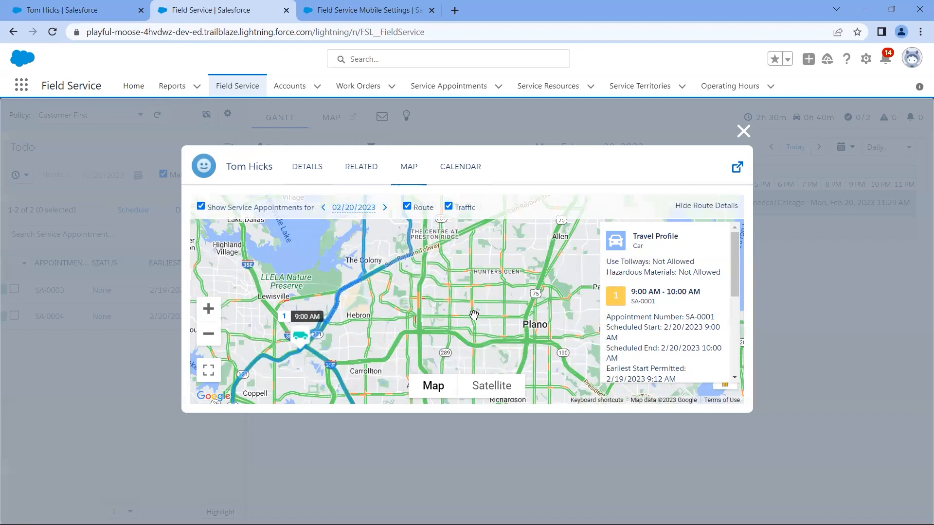
{"action": "left_click_drag", "start_coordinate": [441, 324], "coordinate": [513, 273]}
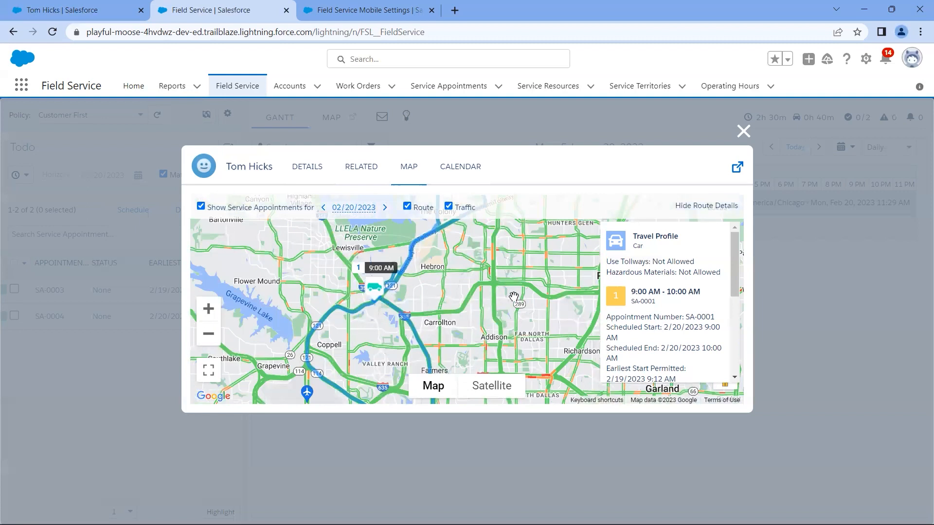
{"action": "left_click_drag", "start_coordinate": [515, 299], "coordinate": [526, 269]}
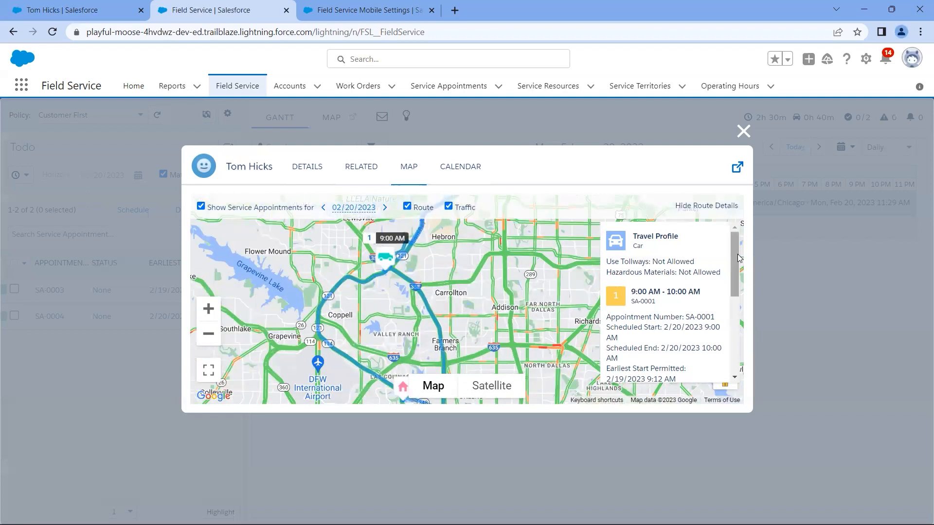
{"action": "left_click_drag", "start_coordinate": [737, 242], "coordinate": [794, 207]}
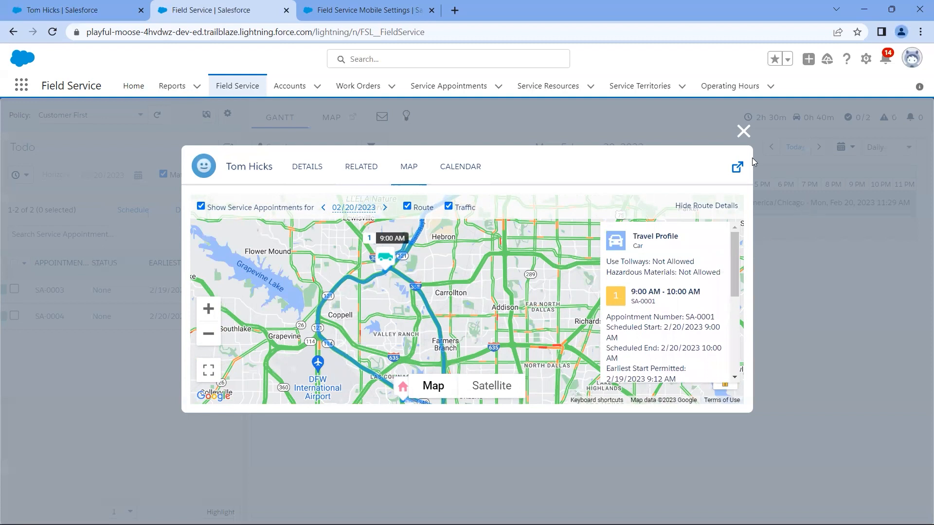
{"action": "left_click", "coordinate": [742, 132]}
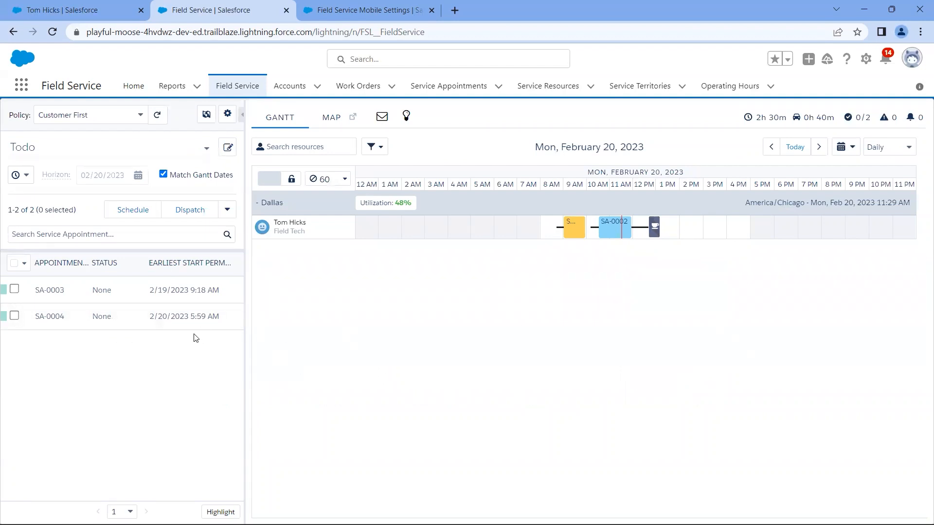
- Review the unscheduled appointments SA-0004 and SA-0003, then get candidates for SA-0003 and leave its proposed slots without assigning
{"action": "left_click", "coordinate": [147, 325]}
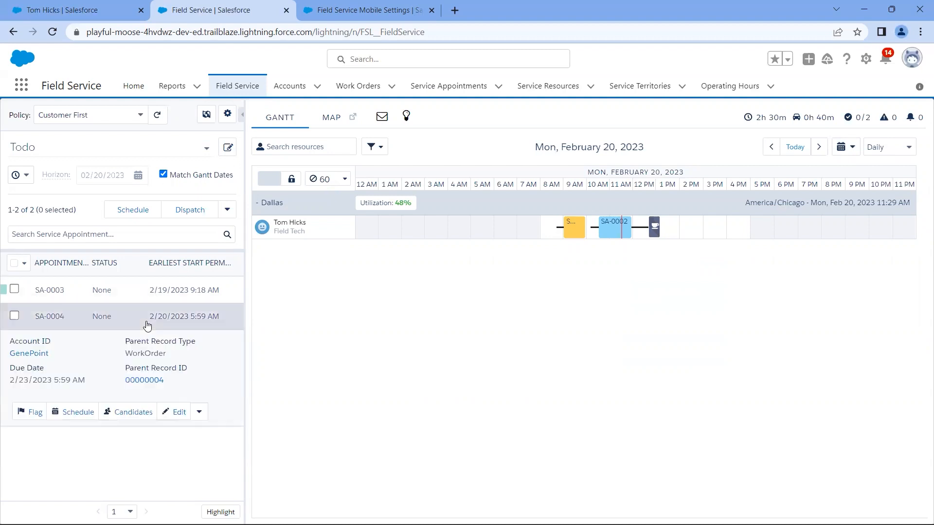
{"action": "left_click", "coordinate": [147, 297]}
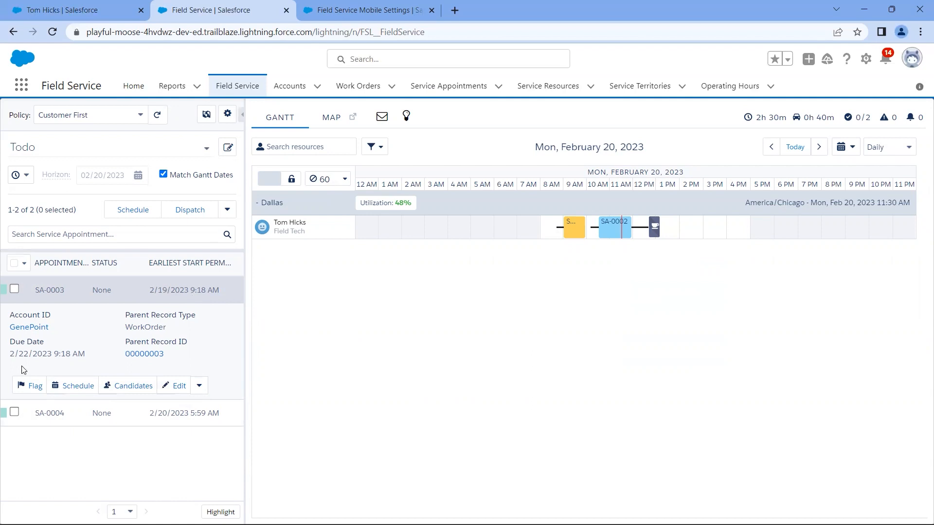
{"action": "left_click", "coordinate": [130, 391]}
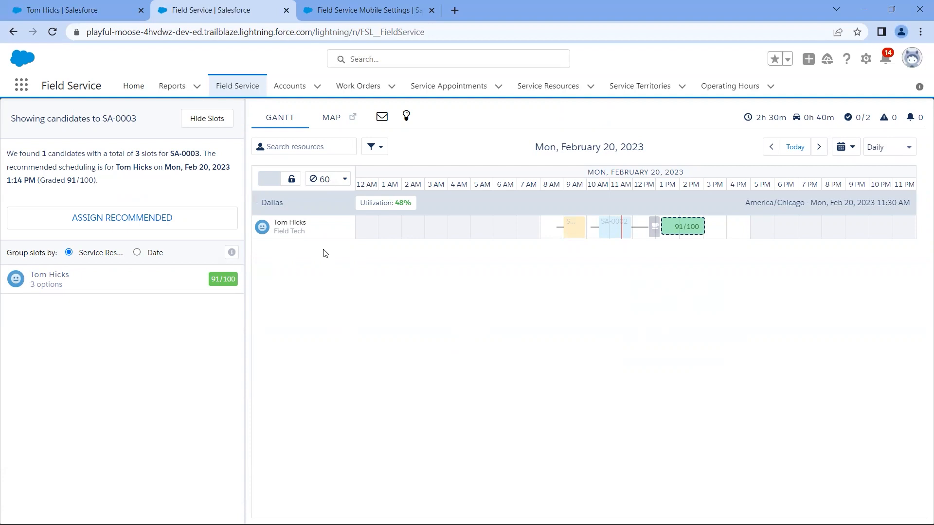
{"action": "mouse_move", "coordinate": [677, 236]}
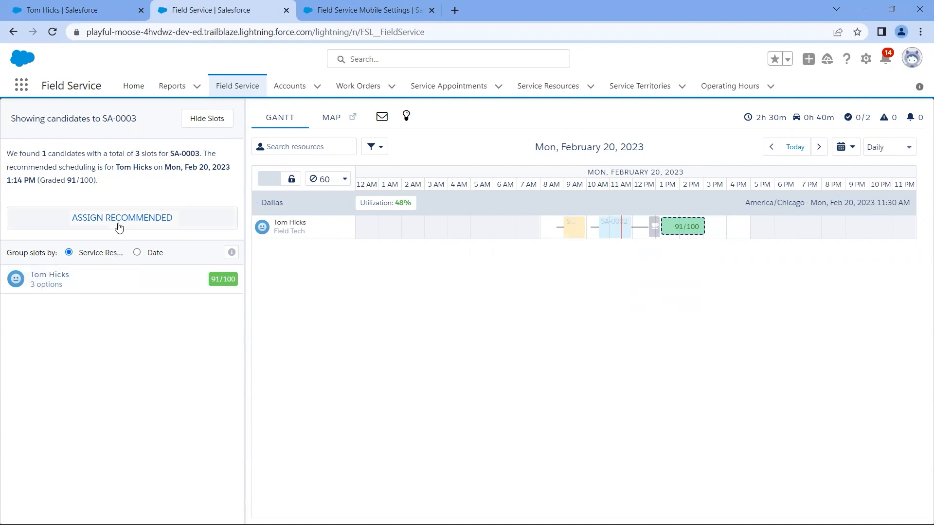
{"action": "left_click", "coordinate": [217, 124]}
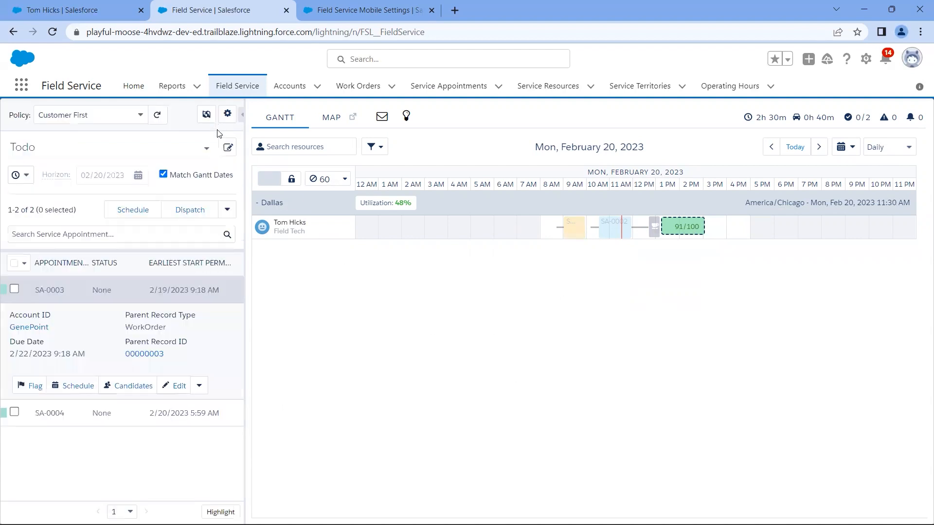
- Get candidates for SA-0004, list the technician's slot options and schedule it in the Mon, Feb 20, 2023 1:55 PM slot
{"action": "left_click", "coordinate": [190, 422]}
{"action": "left_click", "coordinate": [138, 414]}
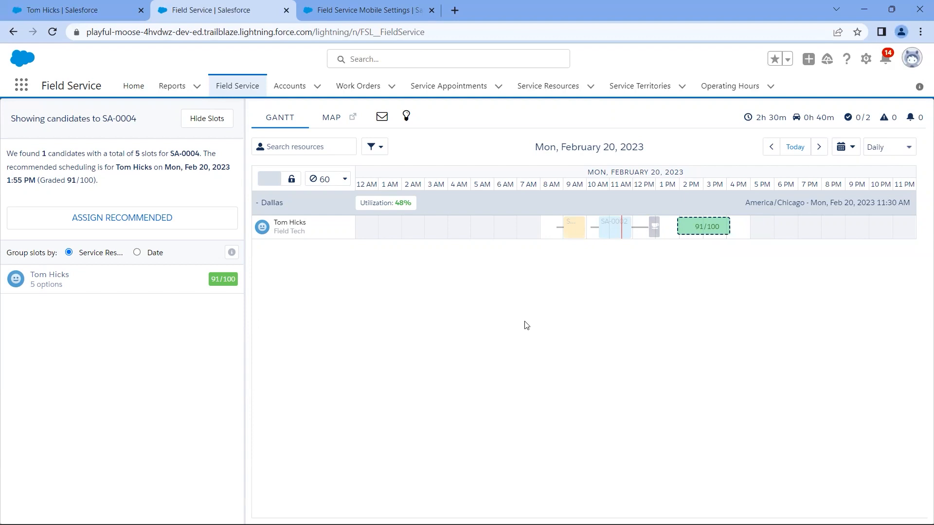
{"action": "left_click", "coordinate": [42, 290]}
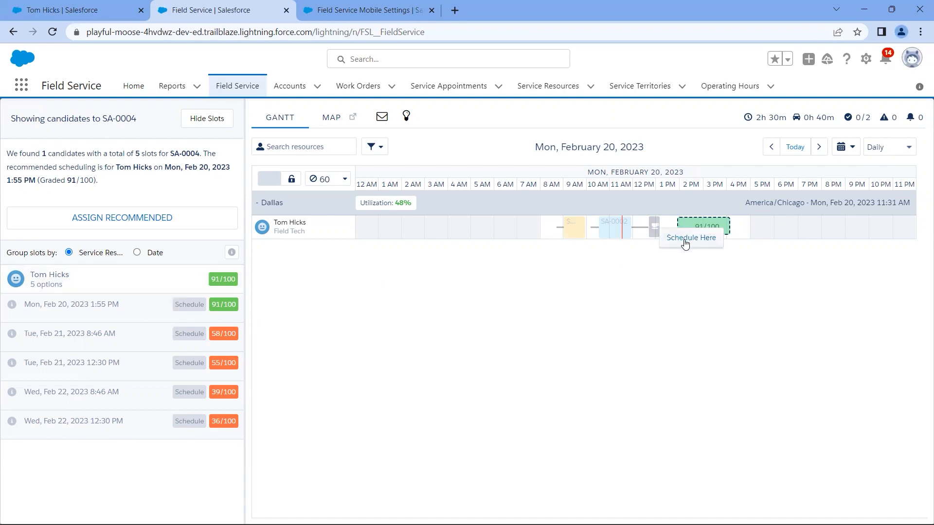
{"action": "left_click", "coordinate": [685, 243]}
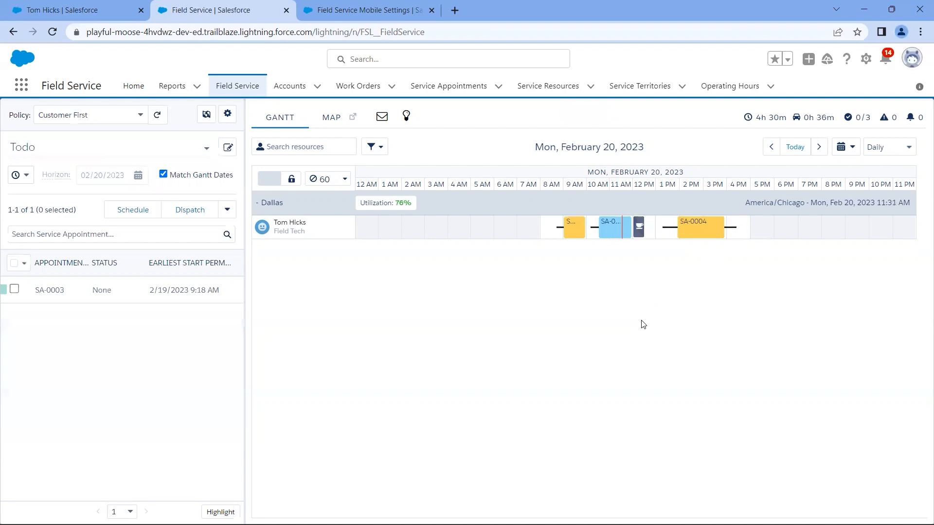
{"action": "mouse_move", "coordinate": [719, 237]}
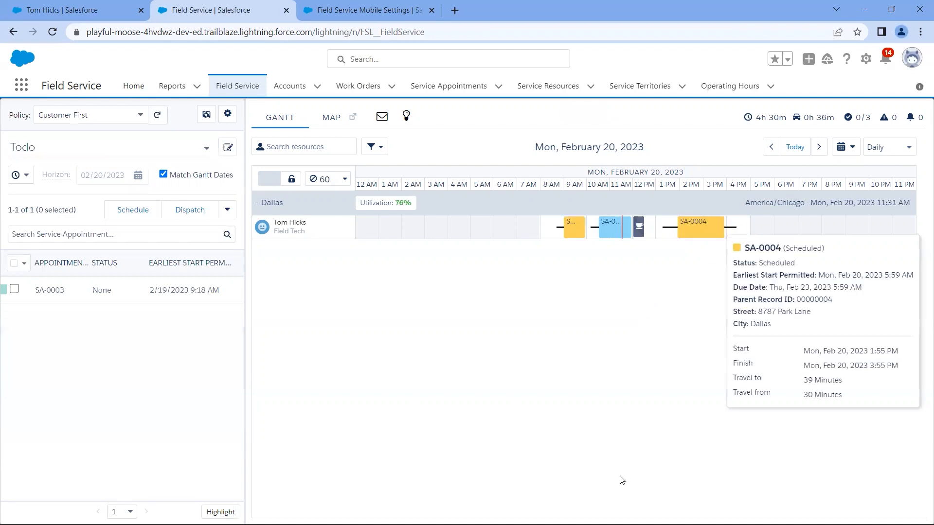
- Review the status options offered for service appointment SA-0004 on the Gantt
{"action": "right_click", "coordinate": [703, 233]}
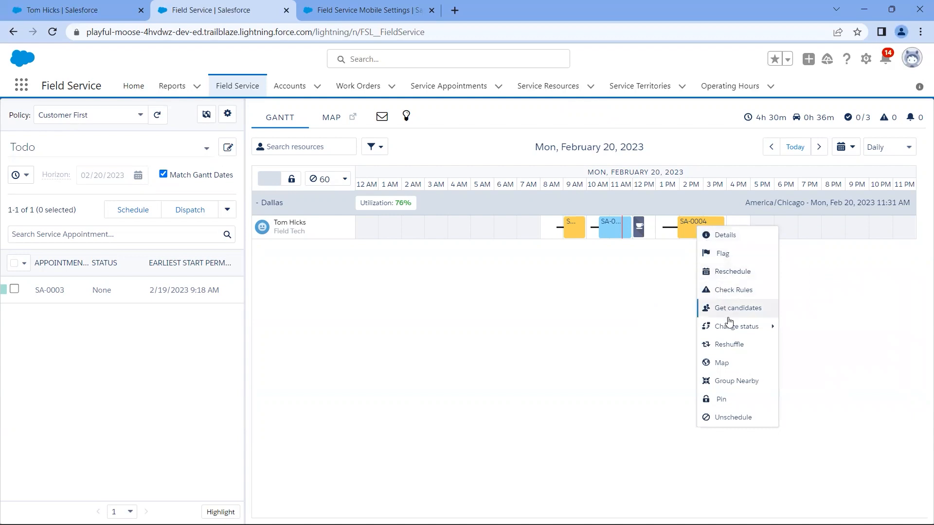
{"action": "mouse_move", "coordinate": [731, 333]}
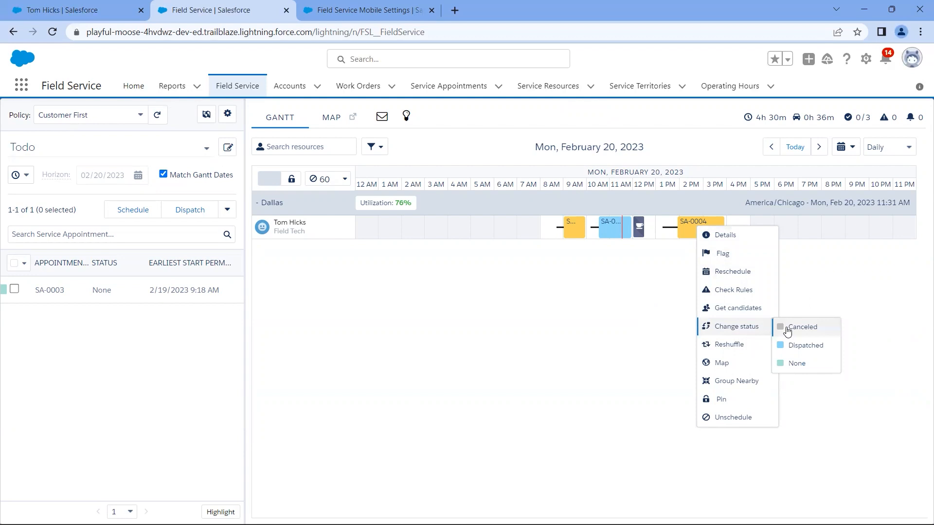
{"action": "left_click", "coordinate": [788, 346]}
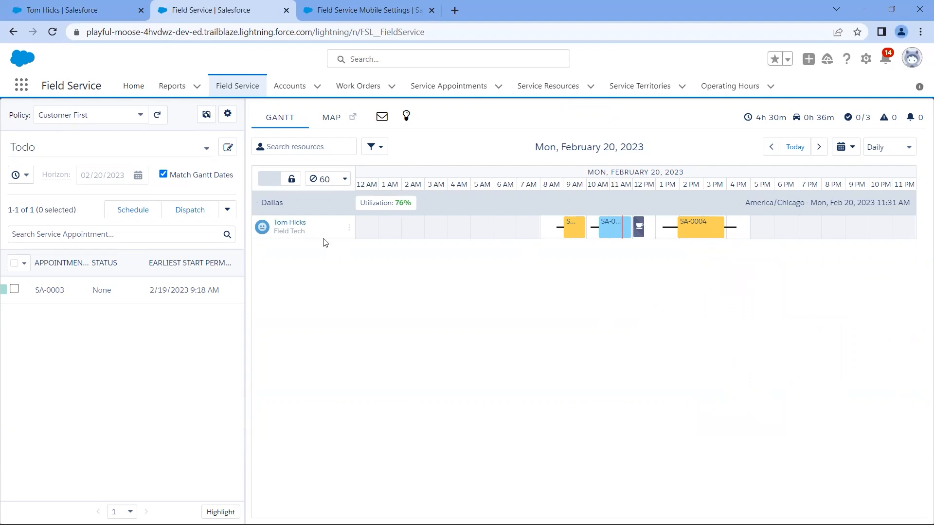
- Open the technician's resource map from the Gantt, examine the route and details for SA-0004, and close the resource details
{"action": "left_click", "coordinate": [298, 233]}
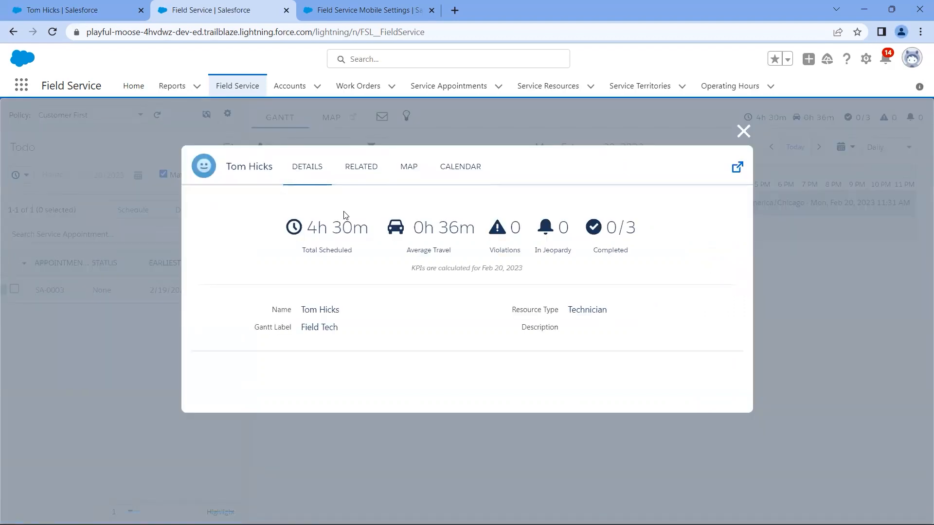
{"action": "left_click", "coordinate": [402, 171]}
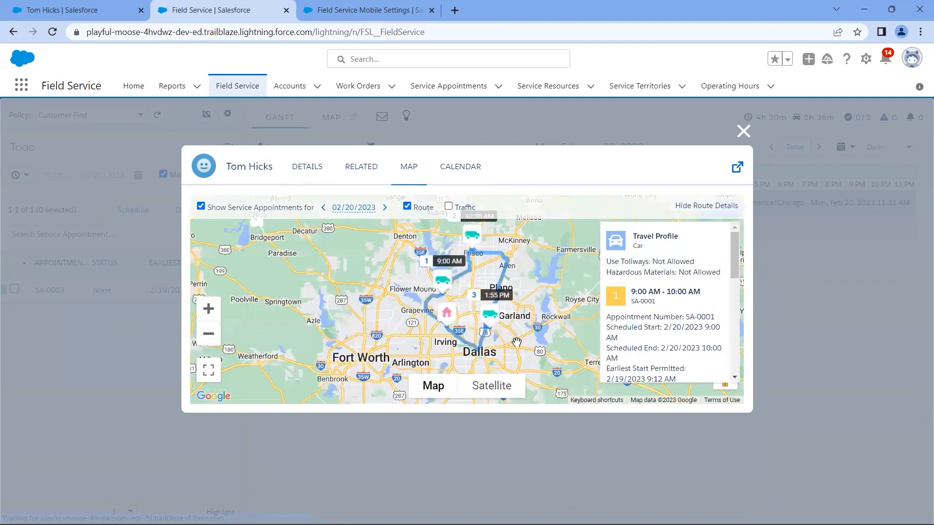
{"action": "left_click", "coordinate": [209, 311]}
{"action": "left_click", "coordinate": [210, 310]}
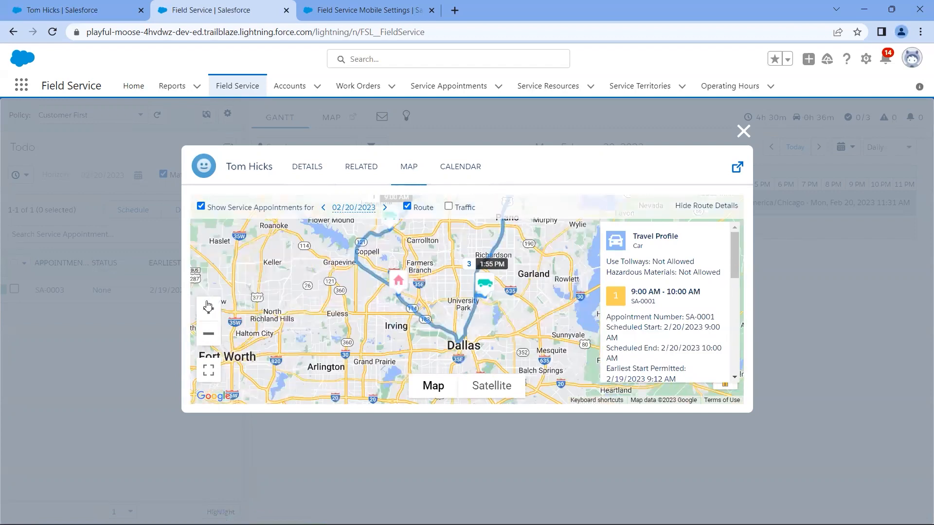
{"action": "left_click", "coordinate": [210, 309]}
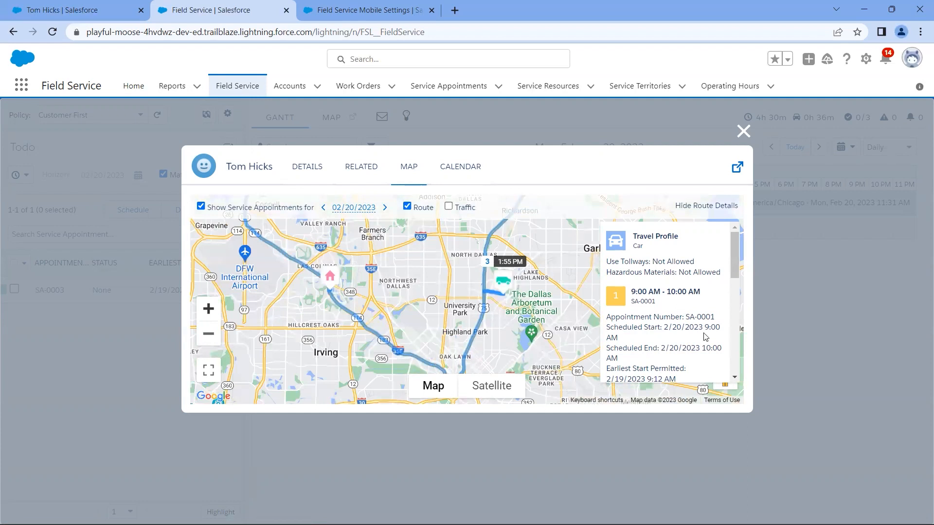
{"action": "left_click_drag", "start_coordinate": [734, 261], "coordinate": [736, 362]}
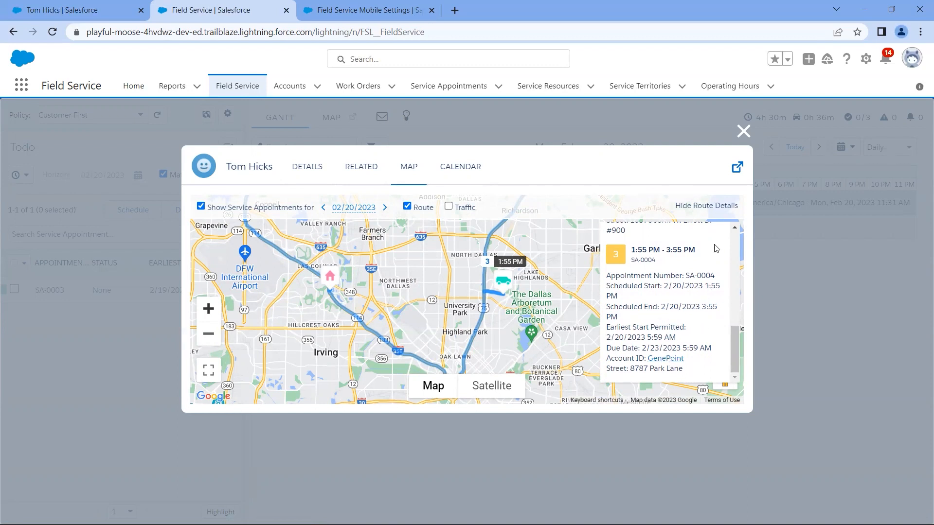
{"action": "left_click", "coordinate": [742, 131]}
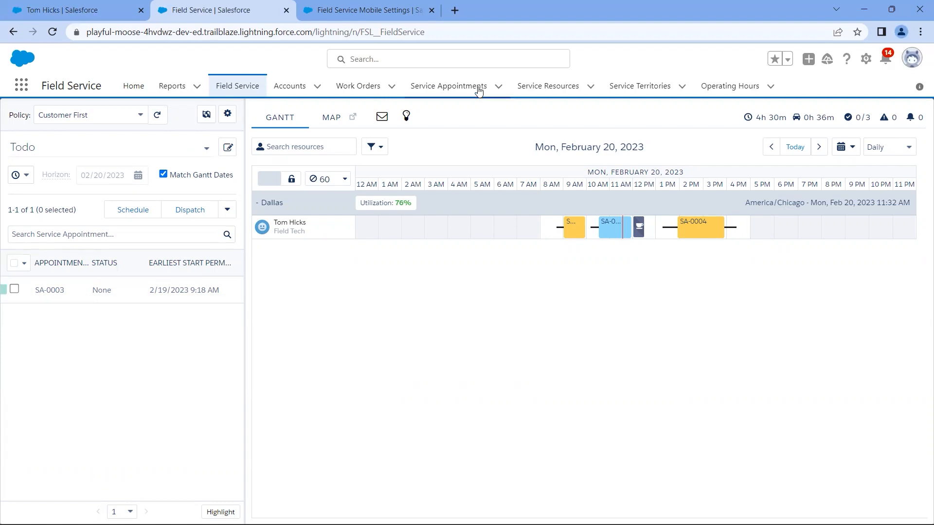
- Start a new work order with work type Groundwork - Lay Fiber, account GenePoint and service territory Dallas
{"action": "left_click", "coordinate": [362, 89]}
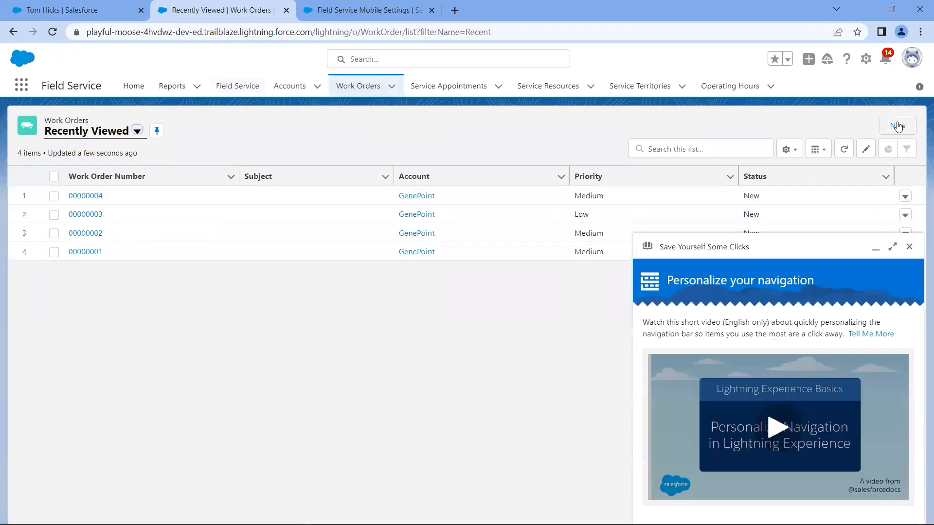
{"action": "left_click", "coordinate": [898, 126]}
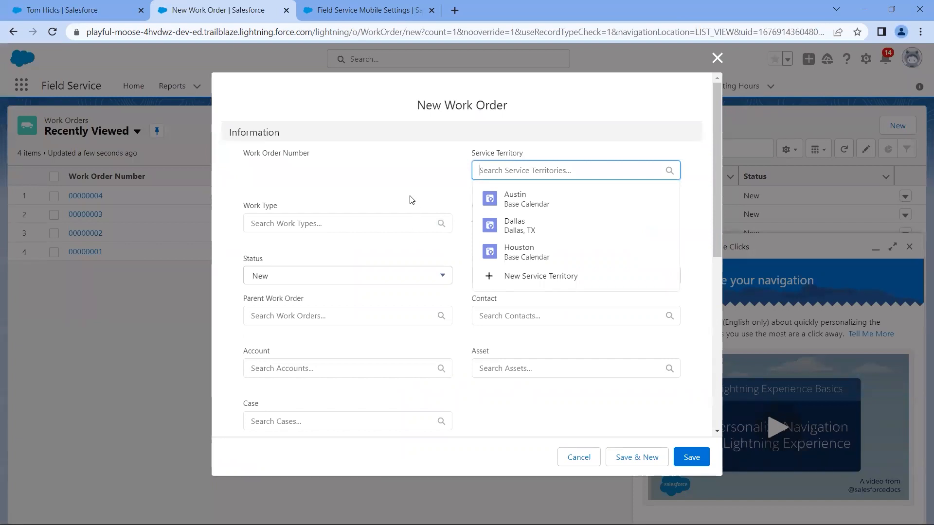
{"action": "left_click", "coordinate": [373, 223]}
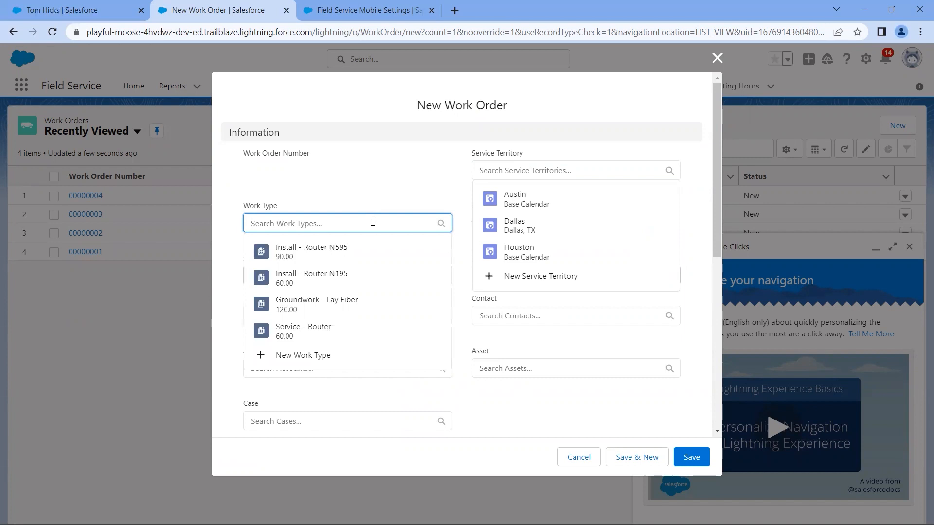
{"action": "left_click", "coordinate": [355, 305]}
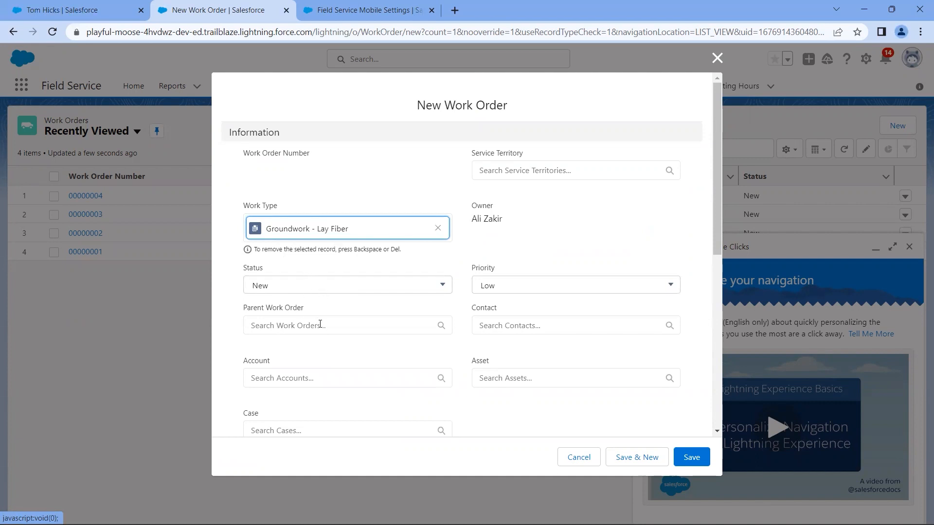
{"action": "scroll", "coordinate": [375, 350], "scroll_direction": "down", "scroll_amount": 1}
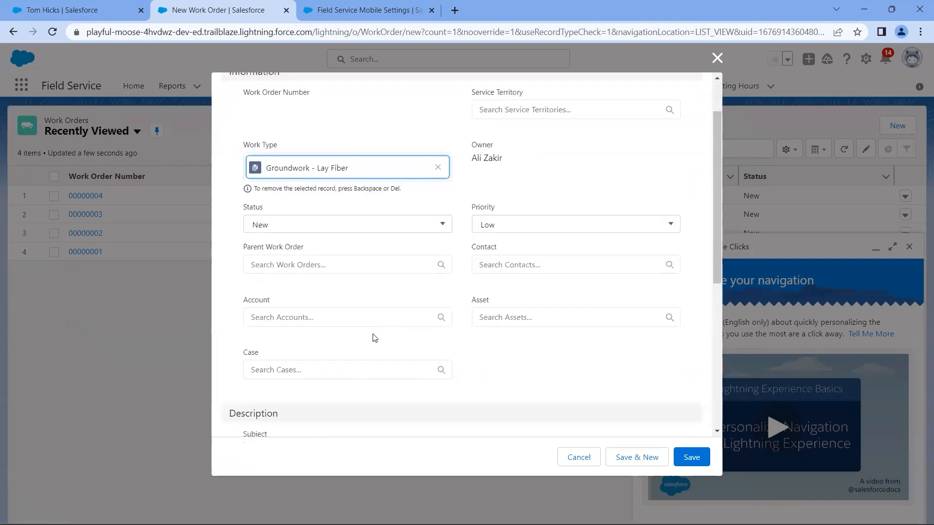
{"action": "left_click", "coordinate": [376, 318]}
{"action": "type", "text": "gene"}
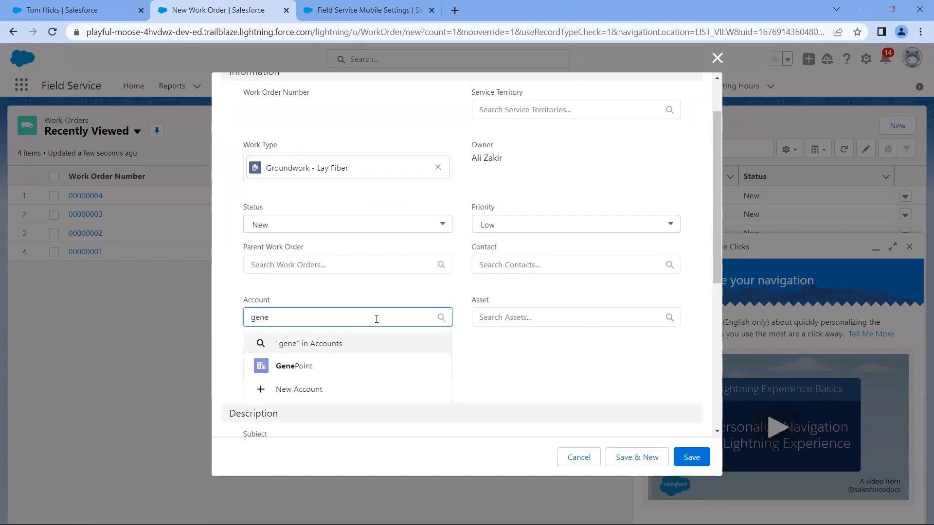
{"action": "left_click", "coordinate": [334, 370]}
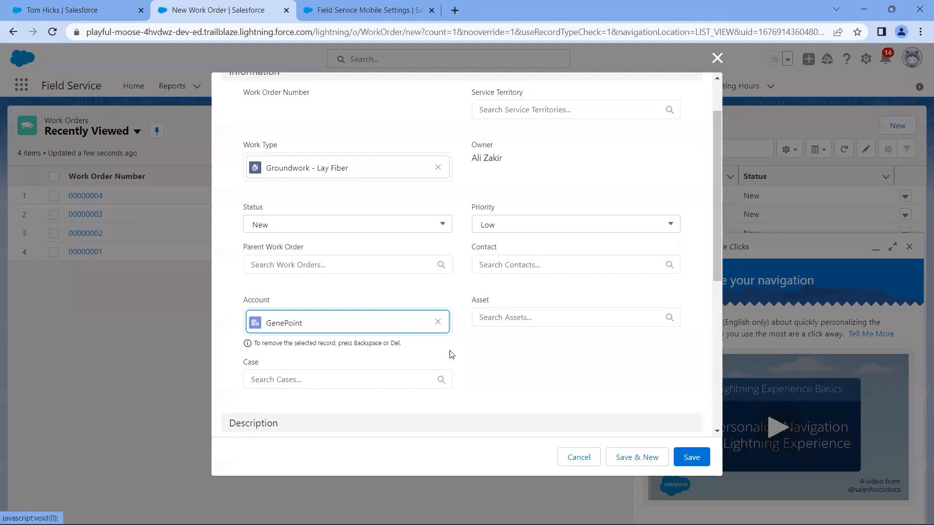
{"action": "left_click", "coordinate": [535, 111]}
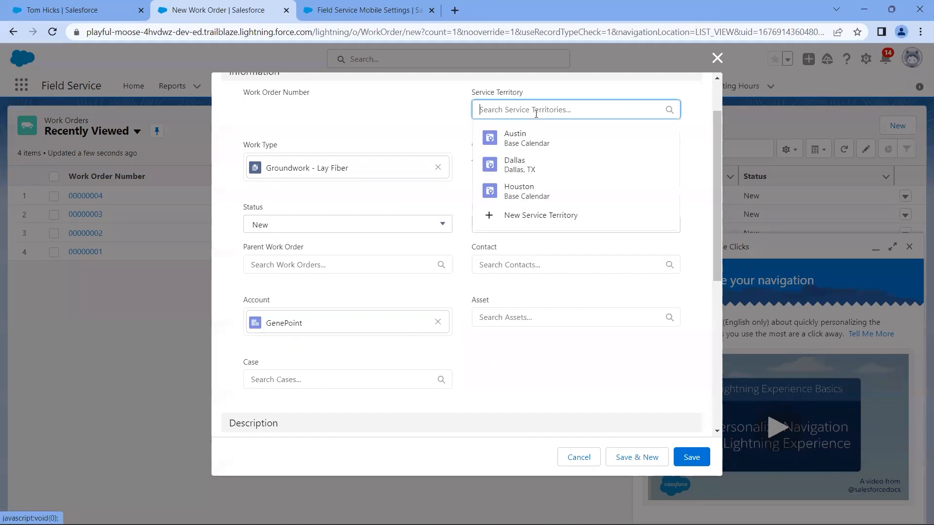
{"action": "left_click", "coordinate": [540, 170]}
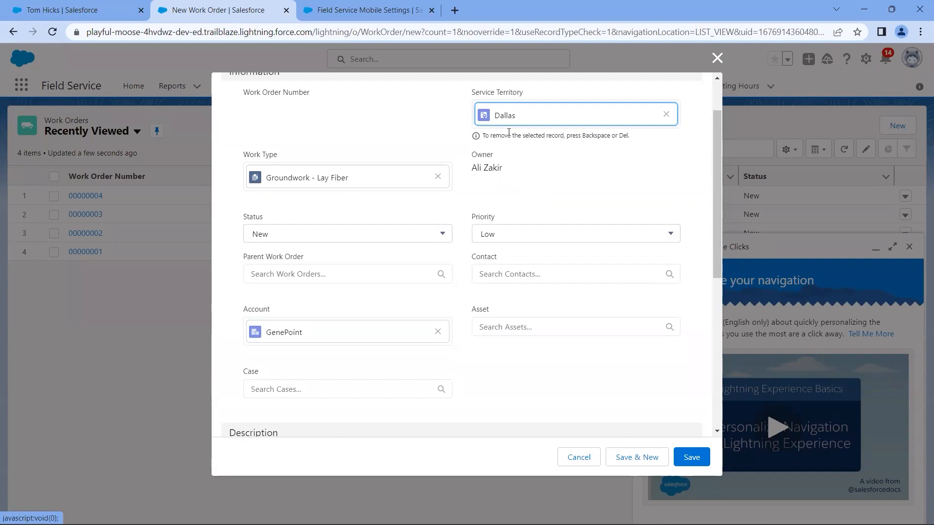
- Fill in the street in the new work order's address
{"action": "scroll", "coordinate": [460, 250], "scroll_direction": "down", "scroll_amount": 3}
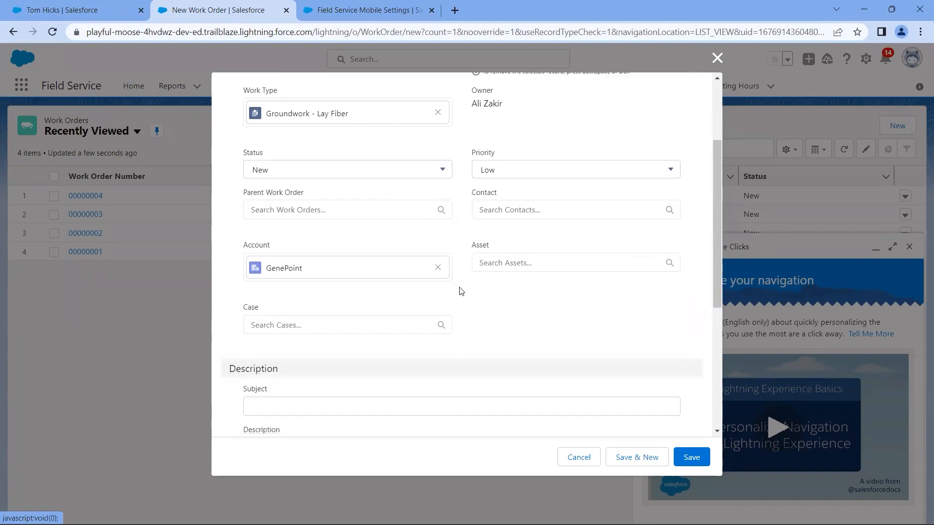
{"action": "scroll", "coordinate": [459, 287], "scroll_direction": "down", "scroll_amount": 3}
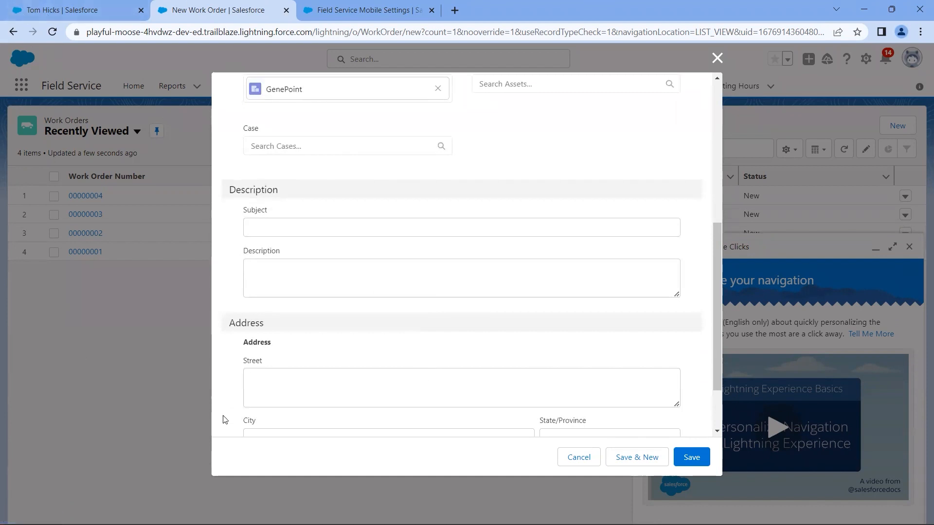
{"action": "scroll", "coordinate": [328, 371], "scroll_direction": "down", "scroll_amount": 2}
{"action": "left_click", "coordinate": [305, 324]}
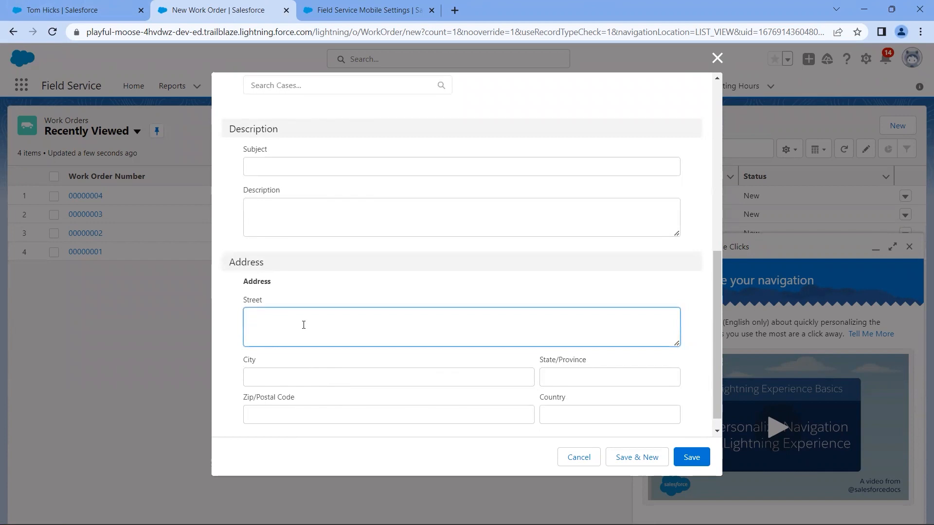
{"action": "type", "text": "123"}
{"action": "key", "text": "BackSpace"}
{"action": "key", "text": "BackSpace"}
{"action": "type", "text": "Wind"}
{"action": "type", "text": " cab"}
{"action": "type", "text": " bend"}
- Fill in the city, state and postal code of the work order's address and save the work order
{"action": "left_click", "coordinate": [285, 376]}
{"action": "type", "text": "Irvin"}
{"action": "left_click", "coordinate": [607, 382]}
{"action": "type", "text": "TX"}
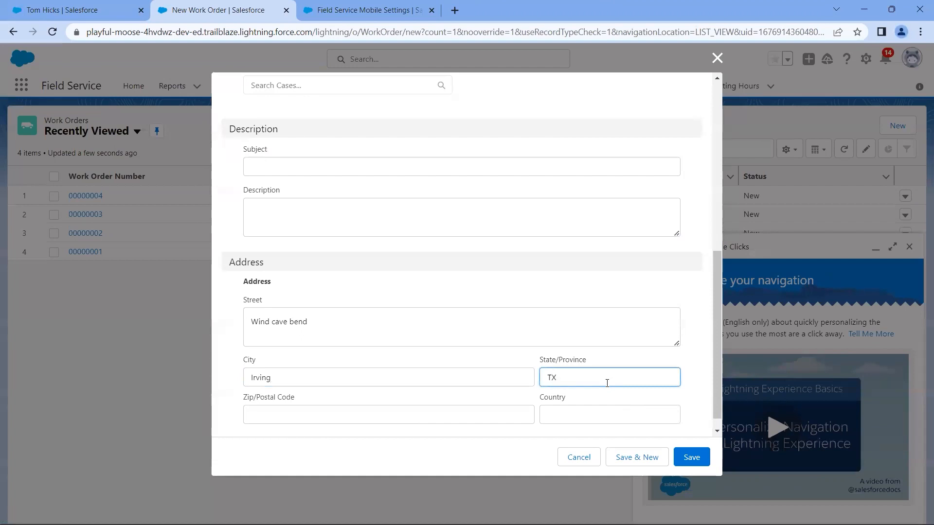
{"action": "left_click", "coordinate": [474, 416]}
{"action": "type", "text": "75063"}
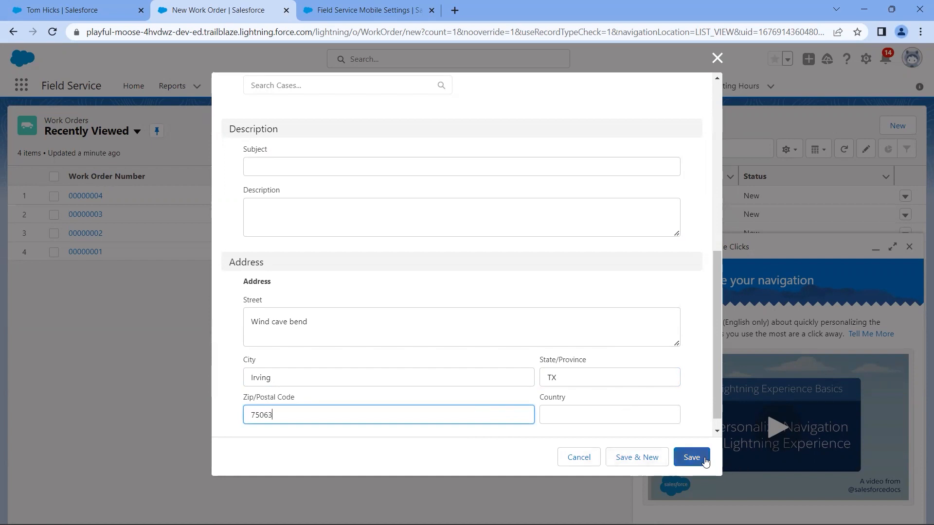
{"action": "mouse_move", "coordinate": [716, 390]}
{"action": "left_mouse_down"}
{"action": "mouse_move", "coordinate": [718, 211]}
{"action": "mouse_move", "coordinate": [727, 280]}
{"action": "mouse_move", "coordinate": [712, 400]}
{"action": "mouse_move", "coordinate": [751, 226]}
{"action": "mouse_move", "coordinate": [709, 393]}
{"action": "left_mouse_up"}
{"action": "left_click", "coordinate": [691, 457]}
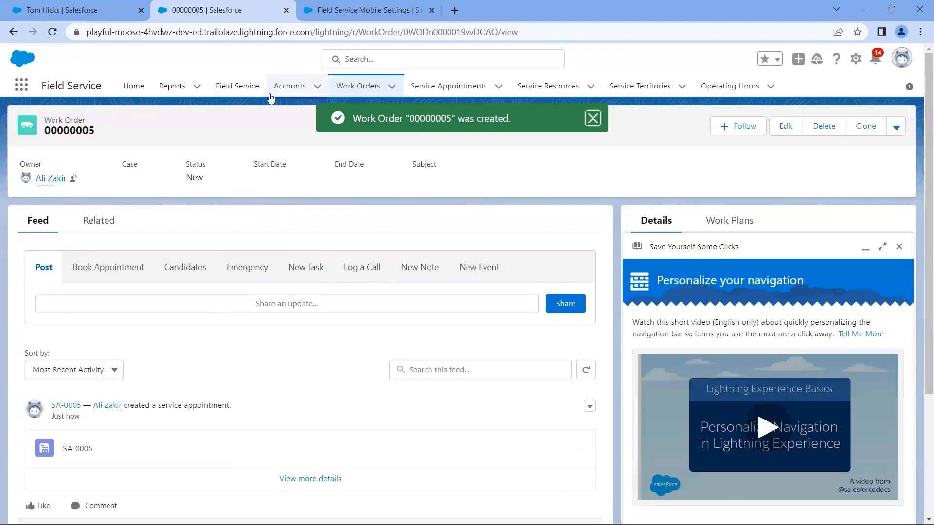
- Return to the Field Service dispatcher console and change SA-0004's status to Canceled on the Gantt
{"action": "left_click", "coordinate": [245, 94]}
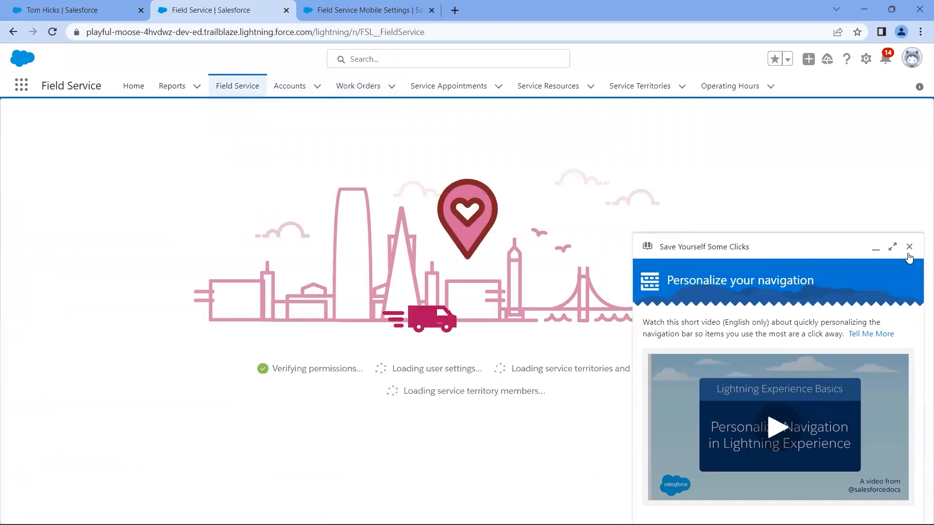
{"action": "left_click", "coordinate": [909, 247]}
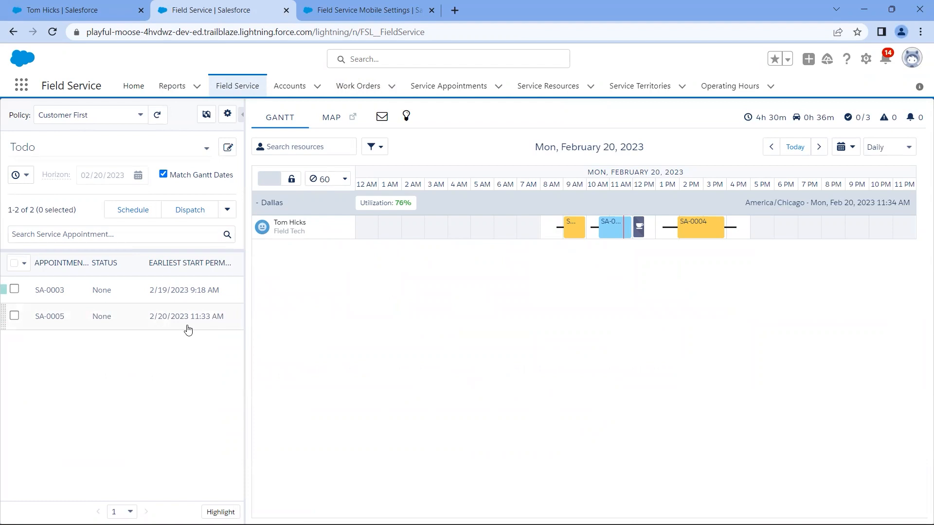
{"action": "right_click", "coordinate": [695, 229]}
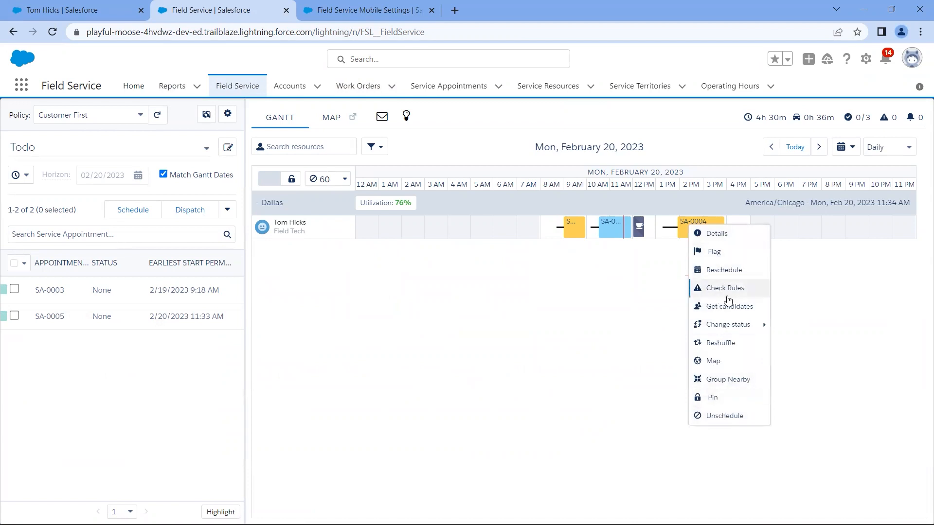
{"action": "mouse_move", "coordinate": [745, 325]}
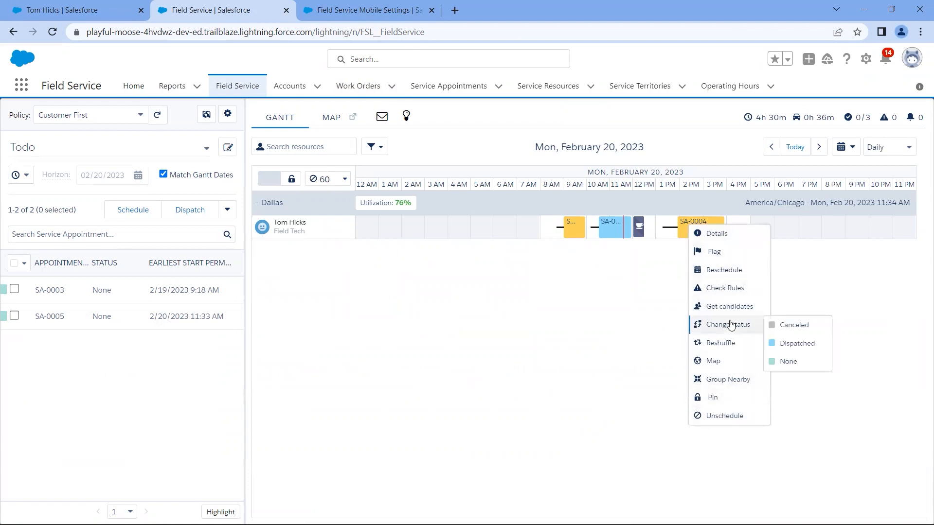
{"action": "left_click", "coordinate": [791, 325]}
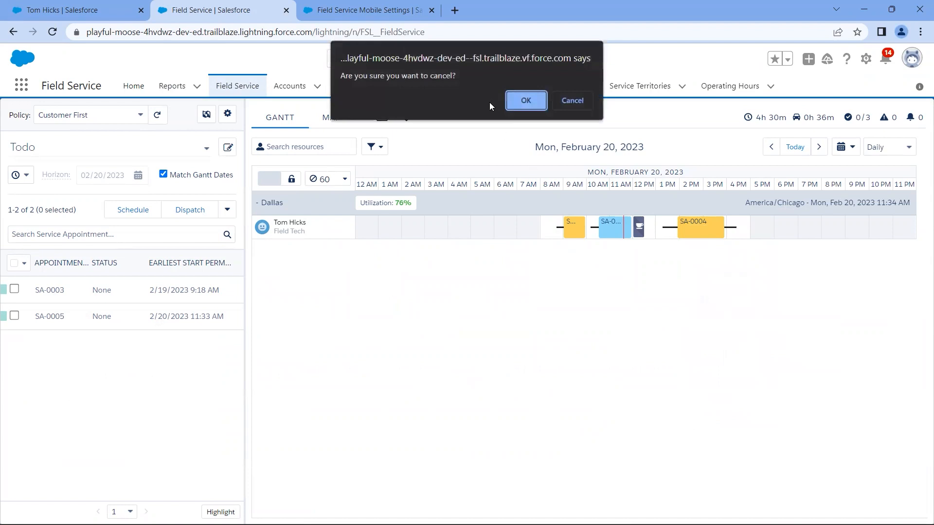
{"action": "left_click", "coordinate": [527, 100]}
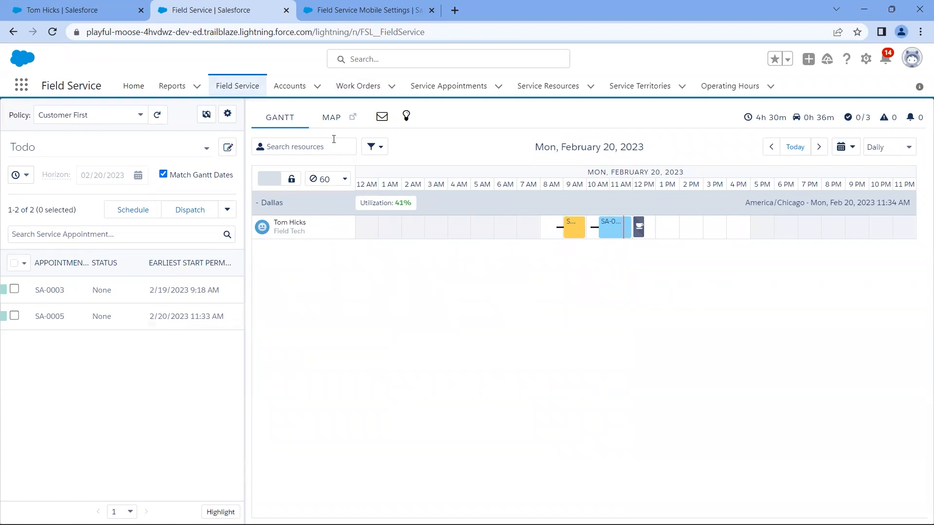
- Check SA-0004's status in the Service Appointments list, and view the dispatcher console map around Irving and Dallas
{"action": "left_click", "coordinate": [443, 87]}
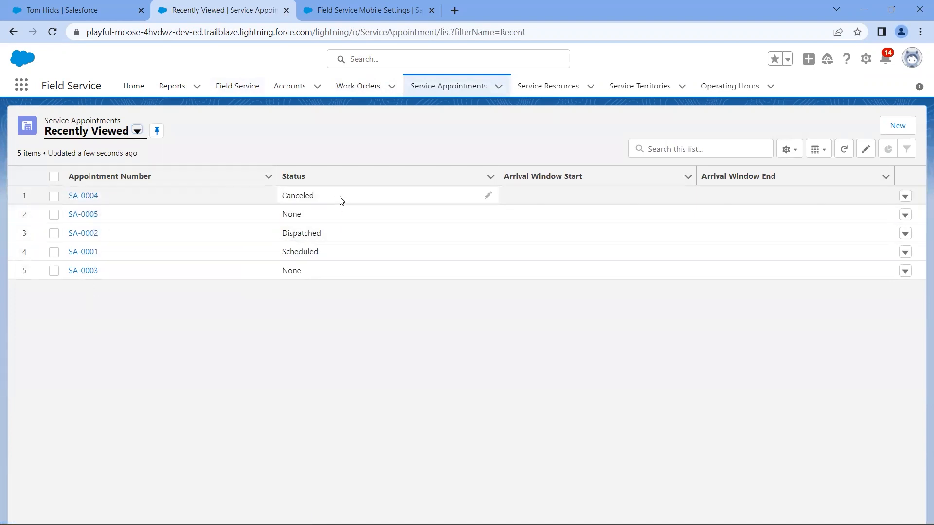
{"action": "left_click", "coordinate": [227, 86]}
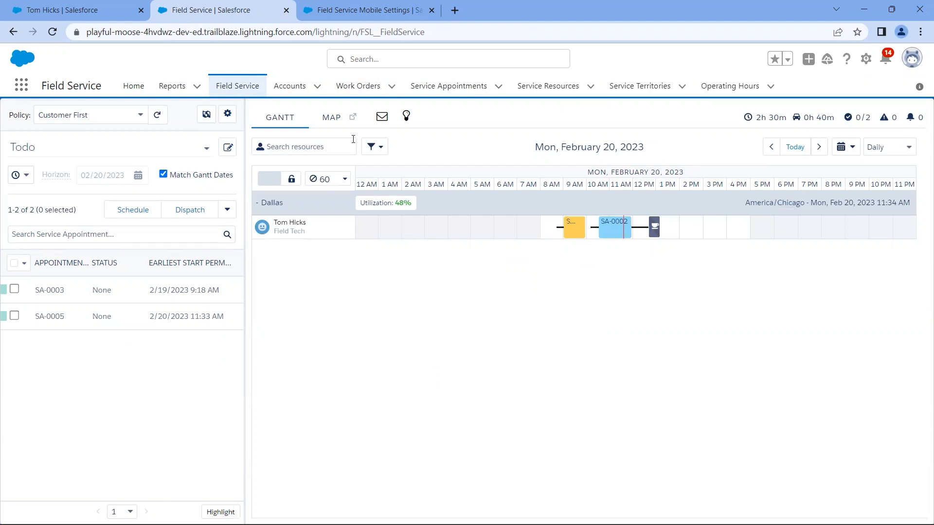
{"action": "left_click", "coordinate": [334, 122]}
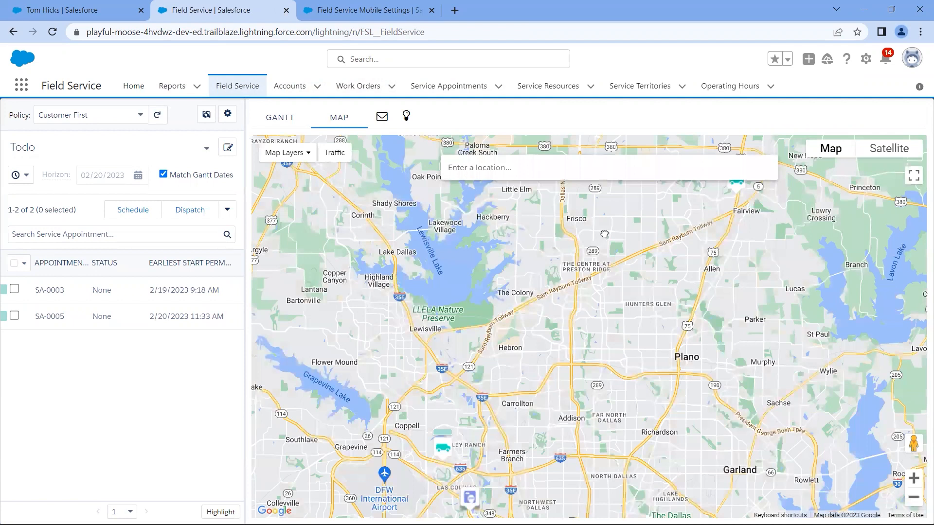
{"action": "left_click_drag", "start_coordinate": [559, 356], "coordinate": [634, 275]}
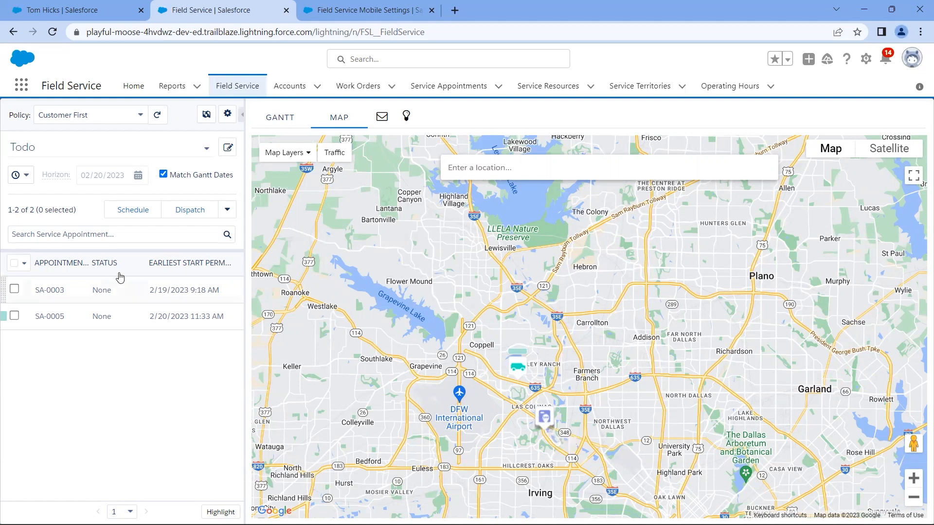
- Check which scheduling policies can be chosen in the dispatcher console, leaving Customer First selected
{"action": "left_click", "coordinate": [140, 116]}
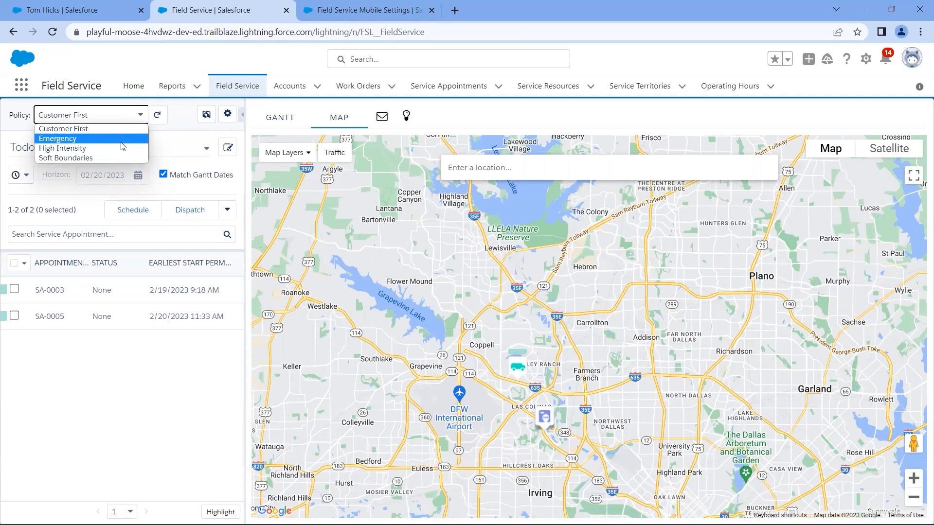
{"action": "left_click", "coordinate": [120, 438]}
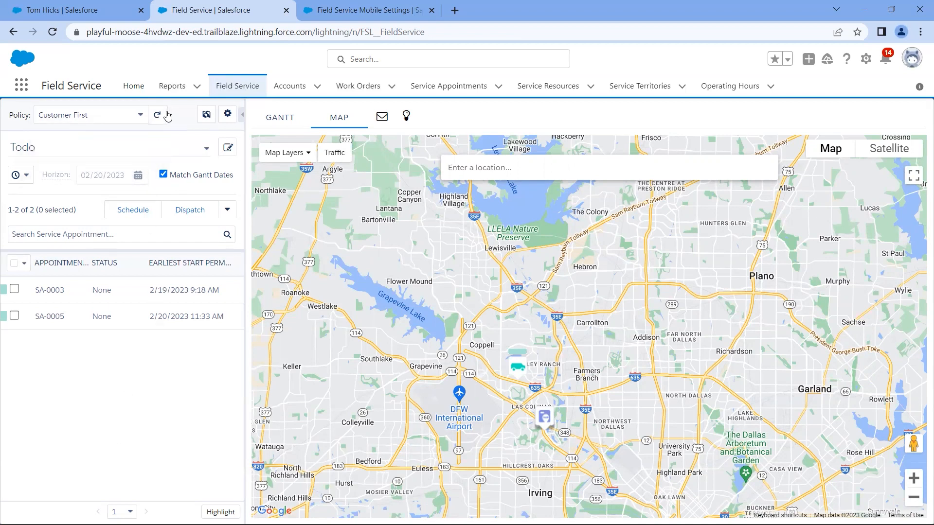
- Switch to the Field Service Admin app and view the Guided Setup overview from Field Service Settings
{"action": "left_click", "coordinate": [90, 15]}
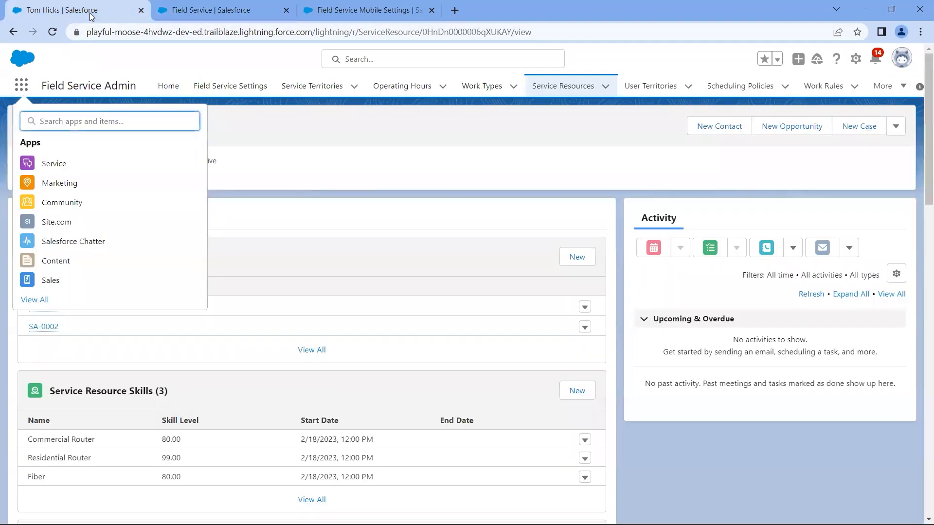
{"action": "left_click", "coordinate": [307, 156]}
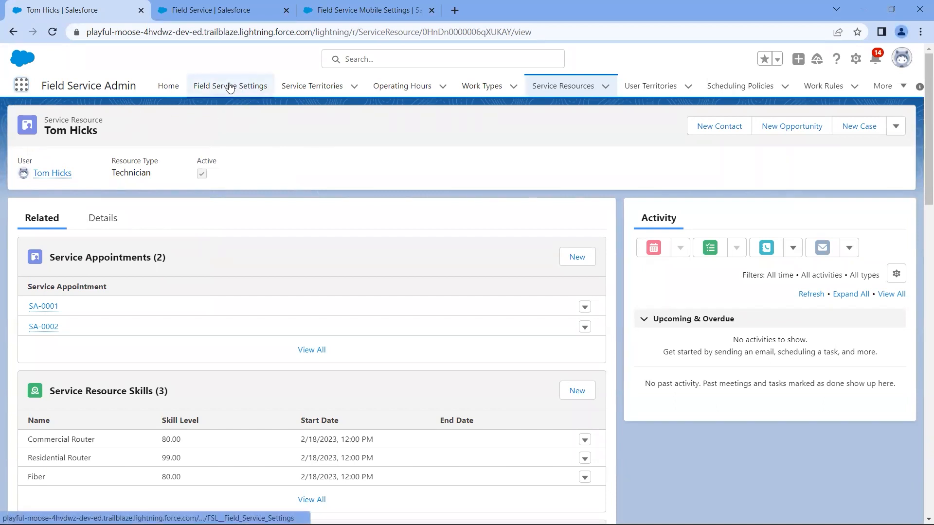
{"action": "left_click", "coordinate": [229, 88]}
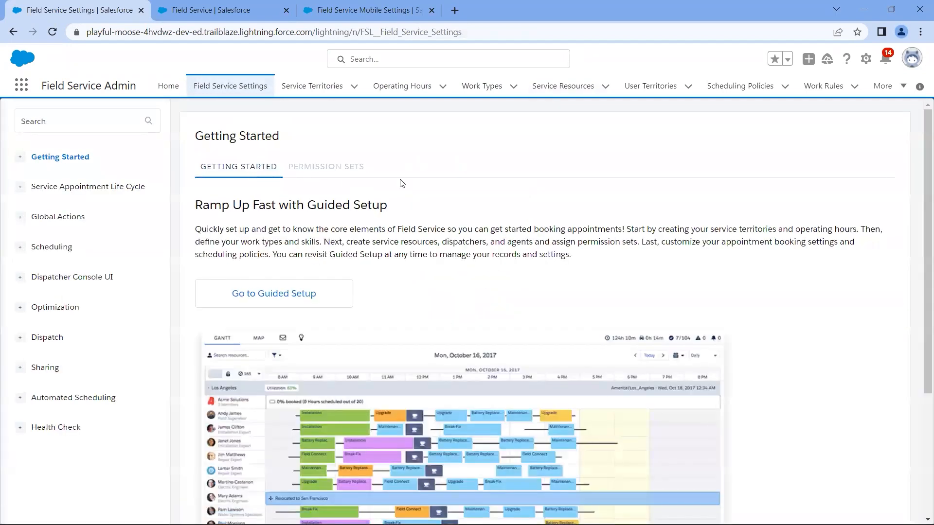
{"action": "left_click", "coordinate": [312, 295]}
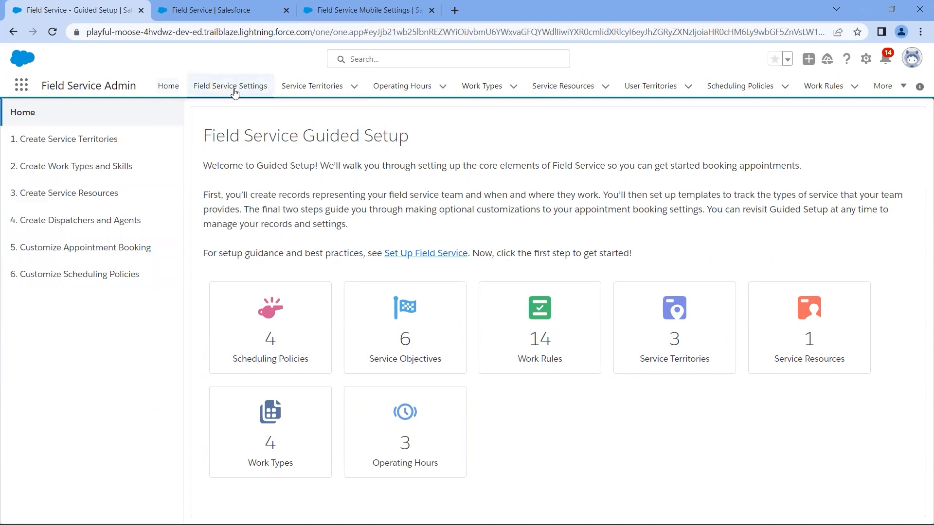
- Review the Service Appointment Life Cycle settings, including creation, SA status, and the status transitions with their flow diagram
{"action": "left_click", "coordinate": [233, 91]}
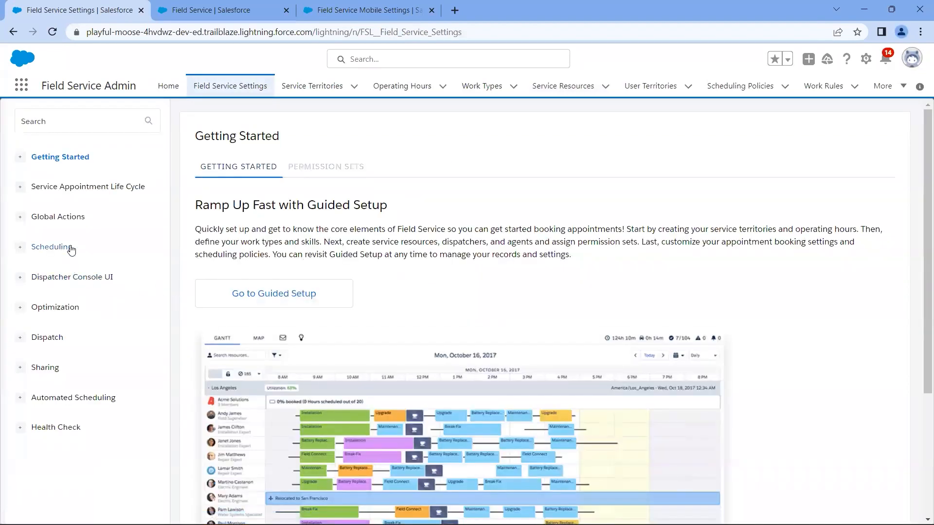
{"action": "left_click", "coordinate": [88, 193]}
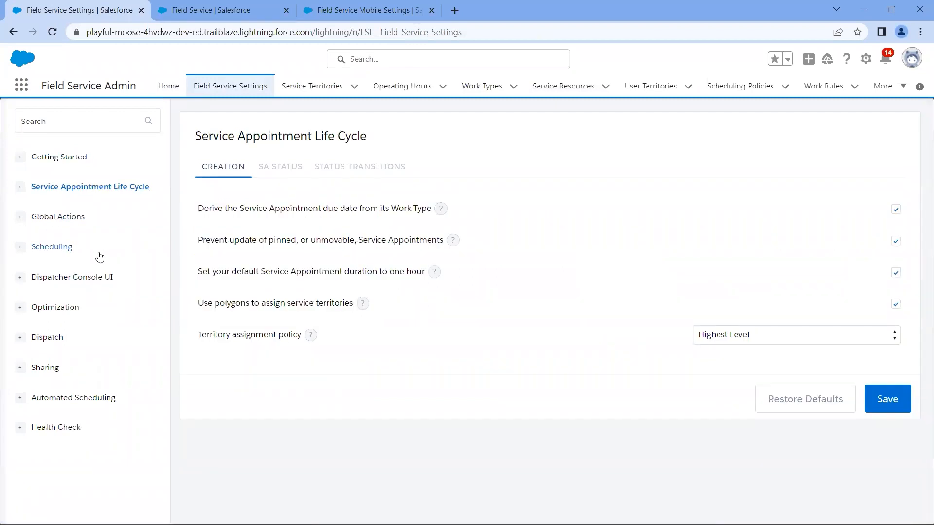
{"action": "left_click", "coordinate": [293, 168]}
{"action": "left_click", "coordinate": [360, 167]}
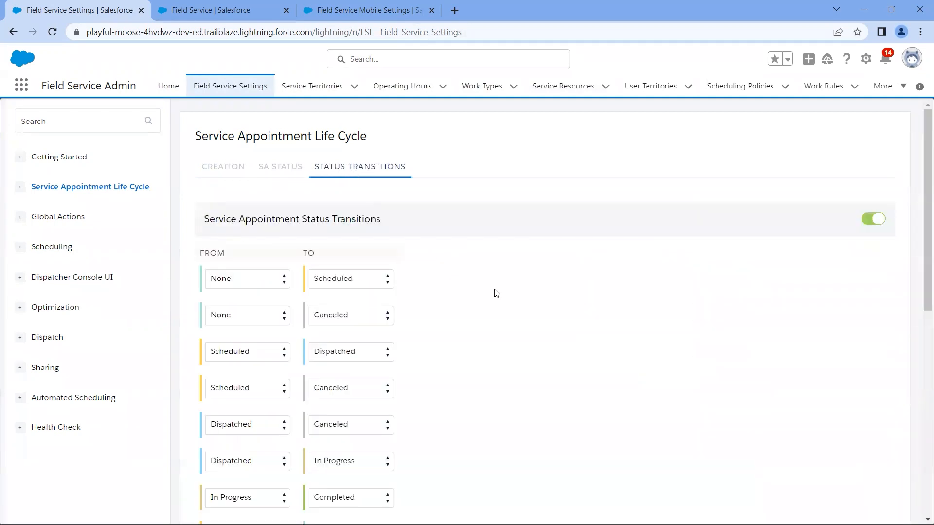
{"action": "scroll", "coordinate": [581, 316], "scroll_direction": "down", "scroll_amount": 5}
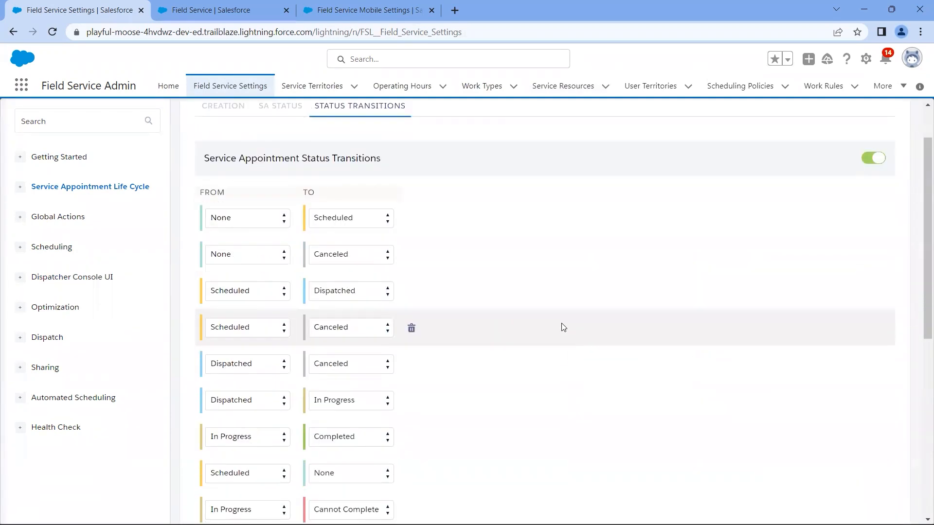
{"action": "scroll", "coordinate": [556, 329], "scroll_direction": "down", "scroll_amount": 4}
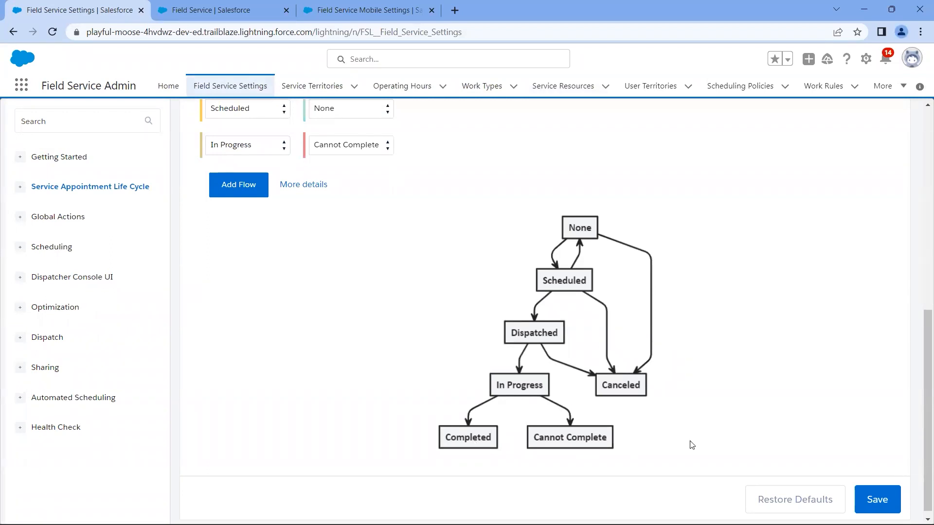
{"action": "scroll", "coordinate": [701, 297], "scroll_direction": "up", "scroll_amount": 8}
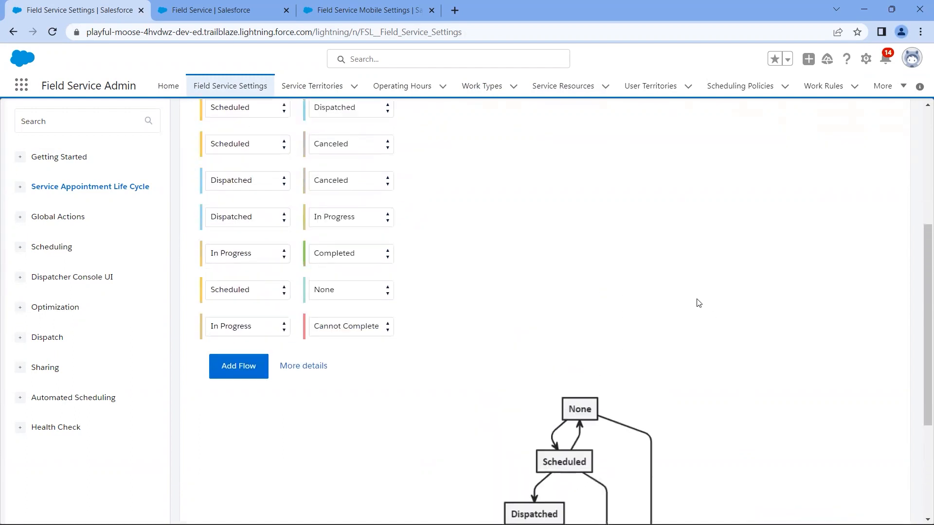
{"action": "scroll", "coordinate": [694, 313], "scroll_direction": "down", "scroll_amount": 1}
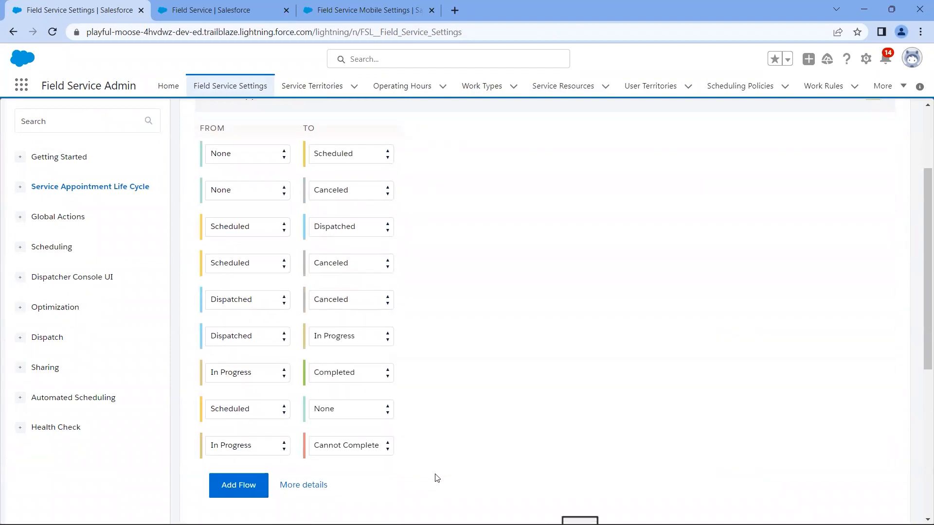
{"action": "scroll", "coordinate": [434, 477], "scroll_direction": "down", "scroll_amount": 4}
{"action": "scroll", "coordinate": [435, 479], "scroll_direction": "down", "scroll_amount": 3}
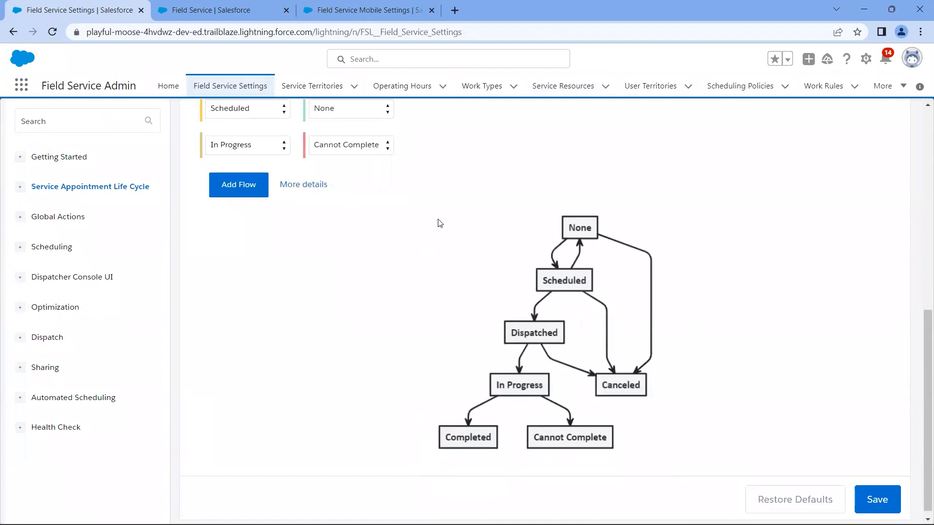
{"action": "scroll", "coordinate": [321, 302], "scroll_direction": "up", "scroll_amount": 10}
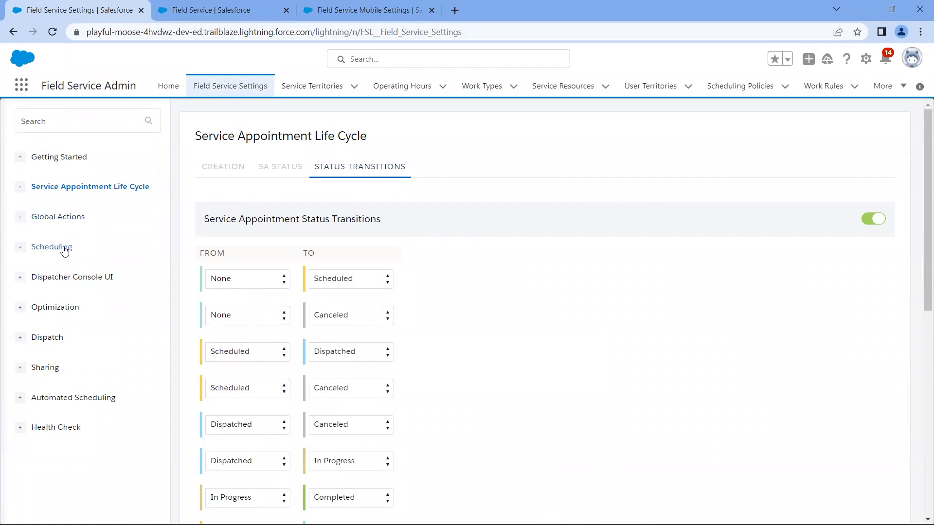
- Examine the Scheduling settings for general logic, scheduling policies, Dynamic Gantt and routing, including travel speed and map options
{"action": "left_click", "coordinate": [65, 250]}
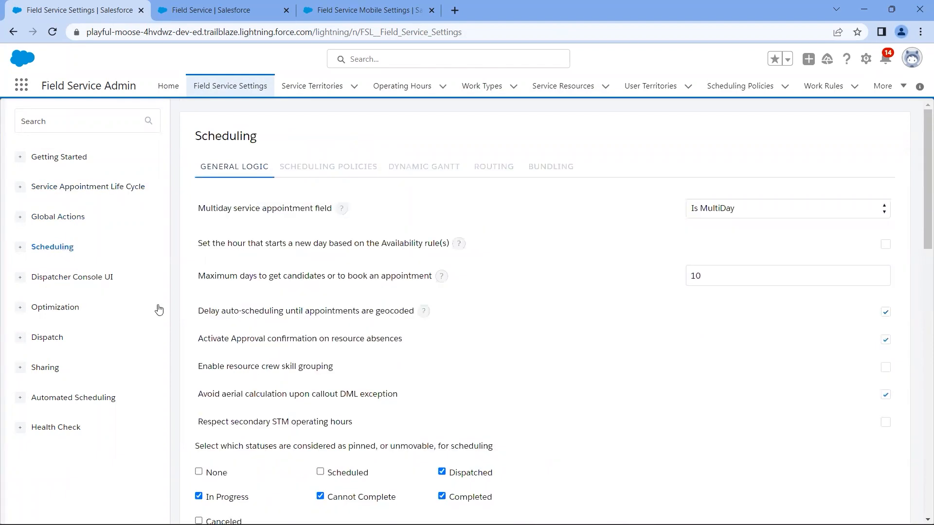
{"action": "left_click", "coordinate": [355, 179]}
{"action": "left_click", "coordinate": [430, 171]}
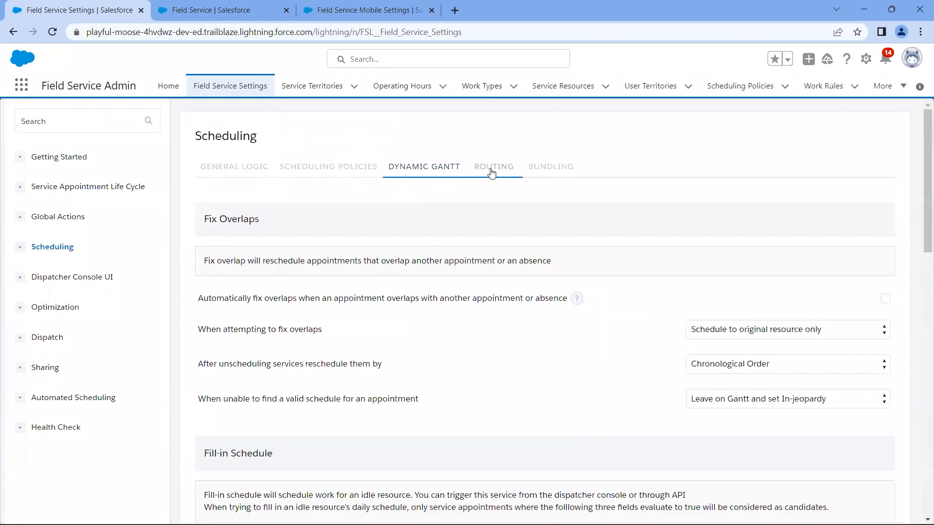
{"action": "left_click", "coordinate": [491, 173]}
{"action": "scroll", "coordinate": [495, 354], "scroll_direction": "down", "scroll_amount": 1}
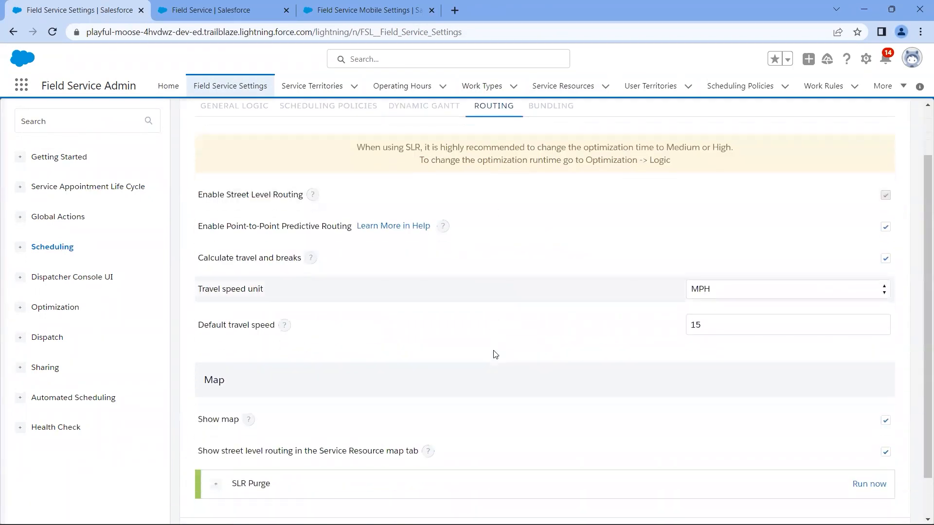
{"action": "scroll", "coordinate": [490, 360], "scroll_direction": "down", "scroll_amount": 1}
{"action": "scroll", "coordinate": [489, 373], "scroll_direction": "up", "scroll_amount": 1}
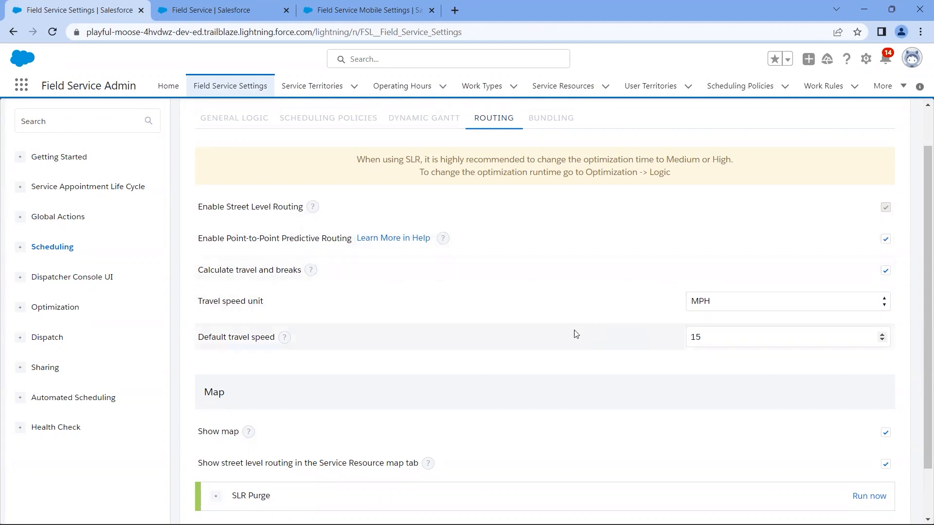
{"action": "scroll", "coordinate": [411, 354], "scroll_direction": "down", "scroll_amount": 2}
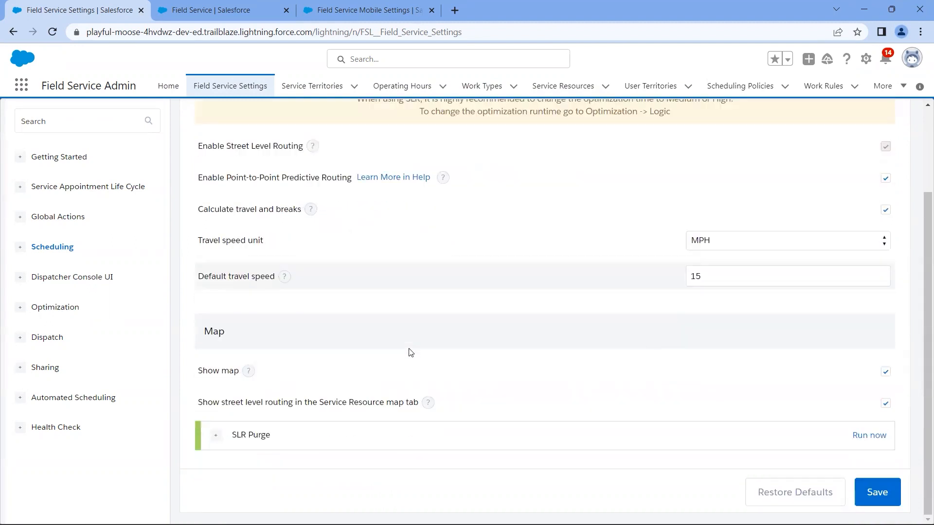
{"action": "scroll", "coordinate": [411, 353], "scroll_direction": "up", "scroll_amount": 3}
{"action": "scroll", "coordinate": [410, 353], "scroll_direction": "down", "scroll_amount": 3}
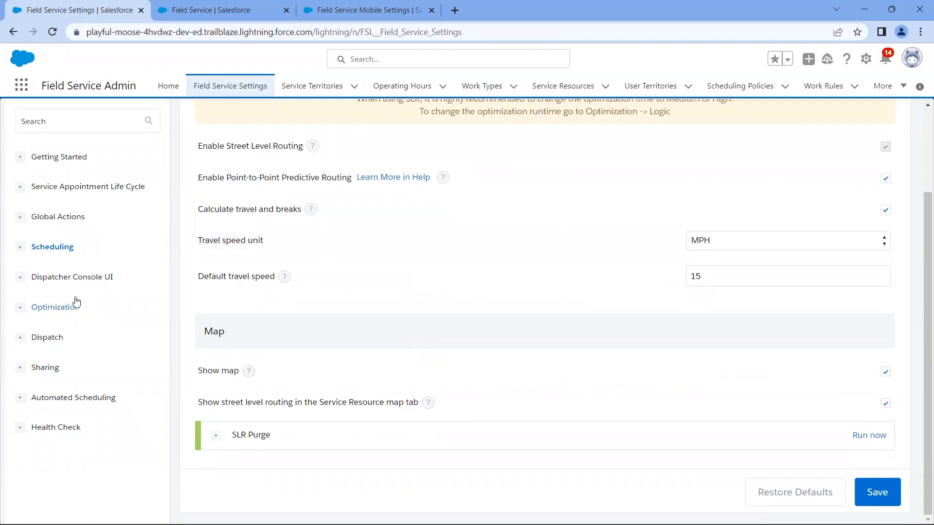
- Examine the Dispatcher Console UI's Gantt configurations, including the choices for default scheduling policy and Gantt chart timezone
{"action": "left_click", "coordinate": [72, 283]}
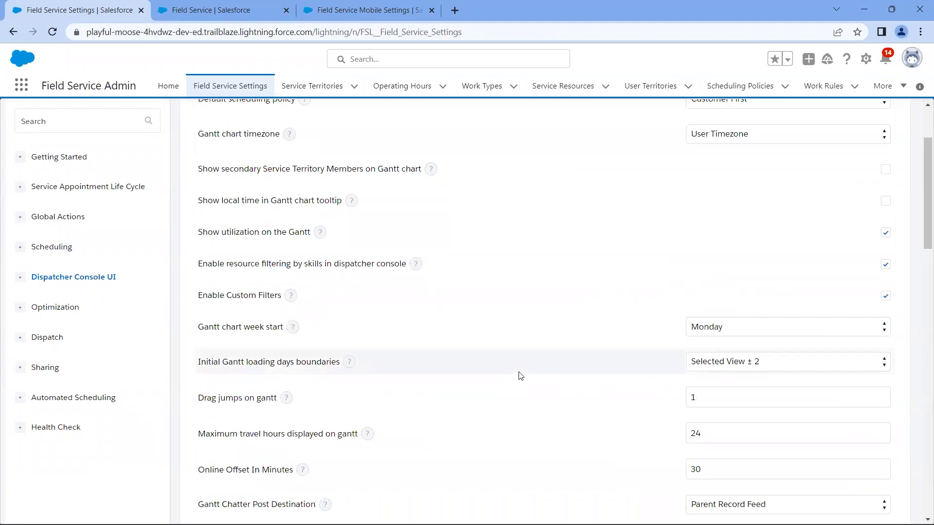
{"action": "scroll", "coordinate": [518, 375], "scroll_direction": "up", "scroll_amount": 2}
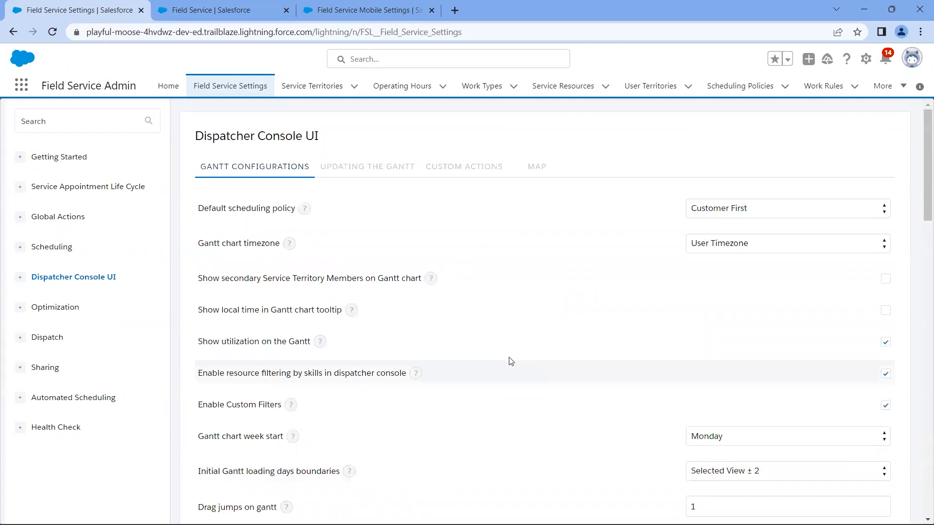
{"action": "scroll", "coordinate": [509, 364], "scroll_direction": "down", "scroll_amount": 1}
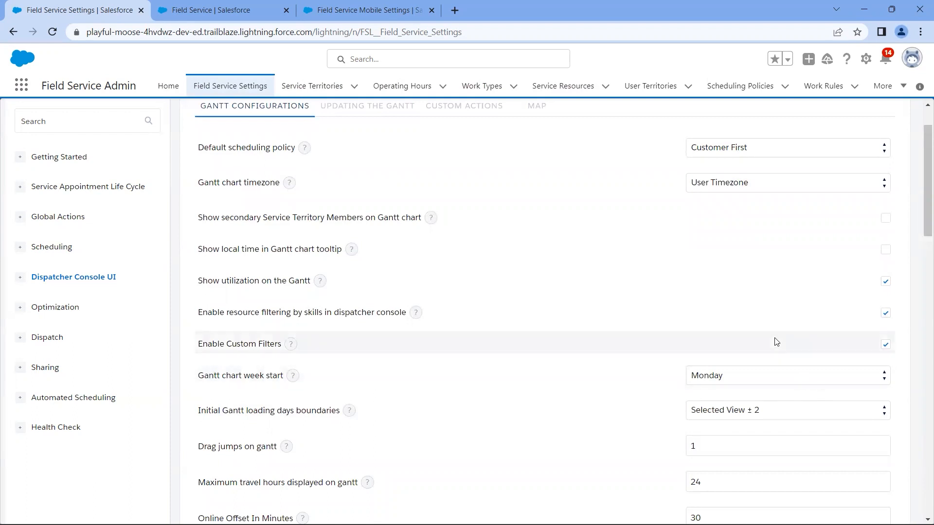
{"action": "scroll", "coordinate": [584, 345], "scroll_direction": "up", "scroll_amount": 2}
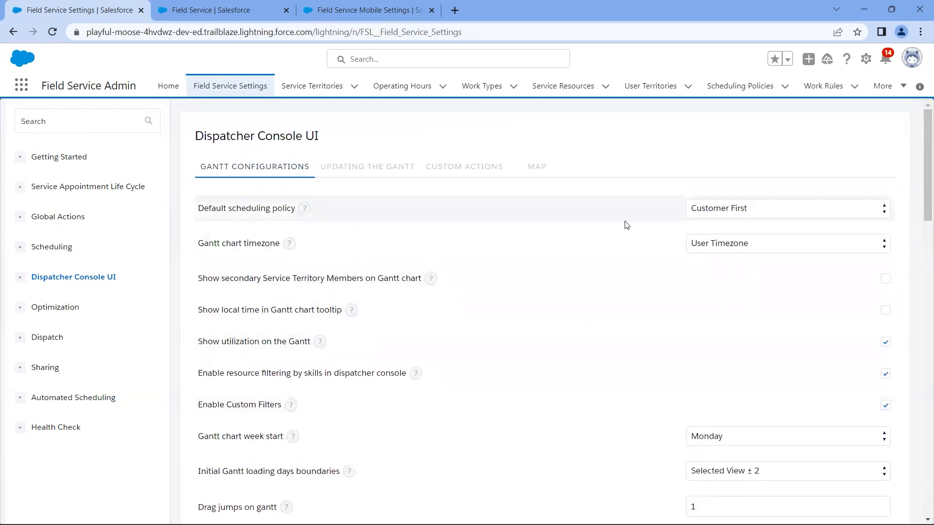
{"action": "left_click", "coordinate": [741, 215]}
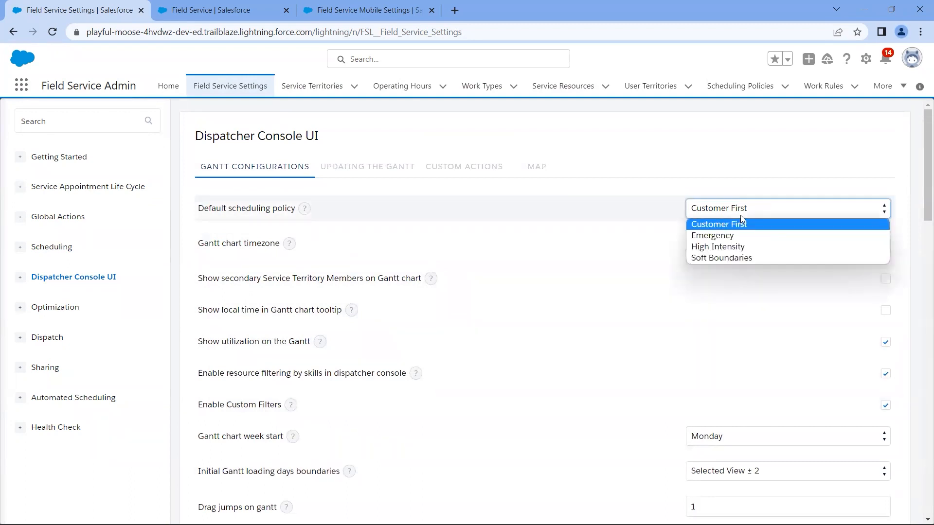
{"action": "left_click", "coordinate": [648, 226]}
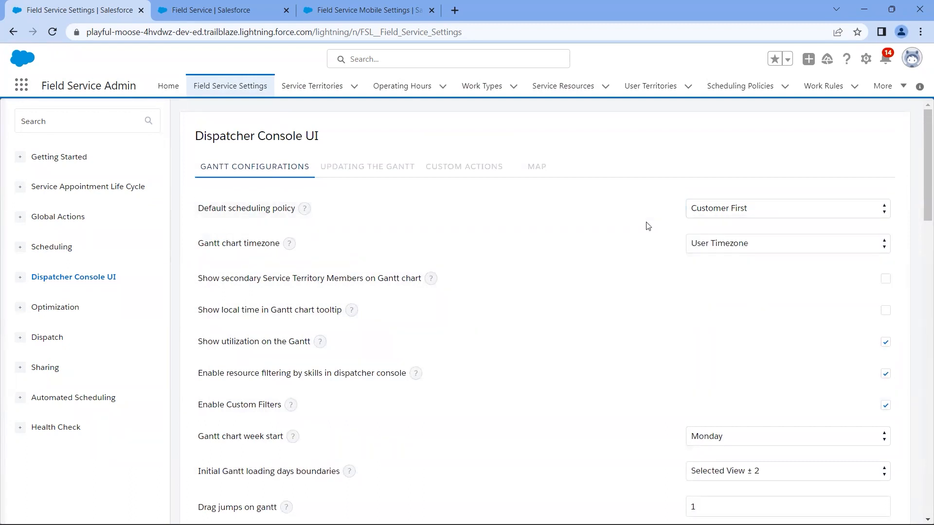
{"action": "left_click", "coordinate": [724, 251]}
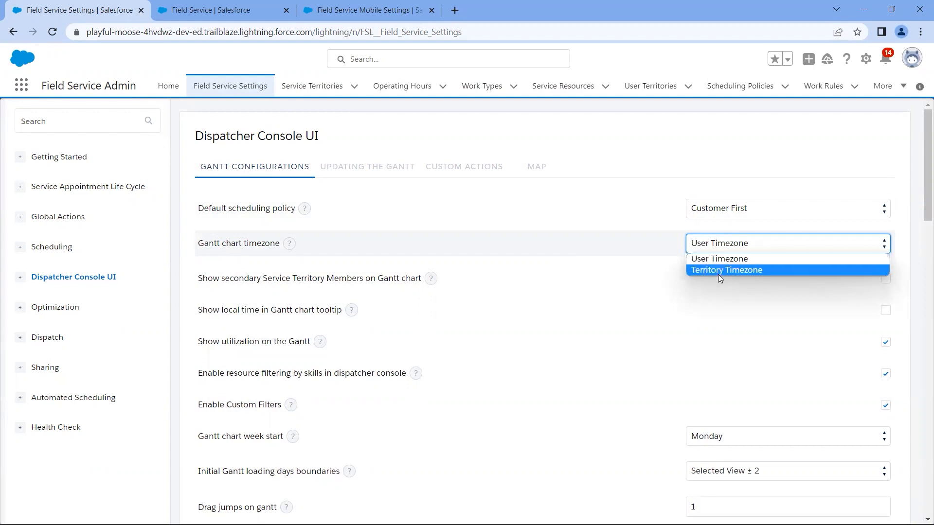
{"action": "left_click", "coordinate": [622, 282]}
- Look through the remaining Gantt configurations, covering appointment list actions, rules validation, utilization views, resource calendar and custom permissions
{"action": "scroll", "coordinate": [560, 316], "scroll_direction": "down", "scroll_amount": 3}
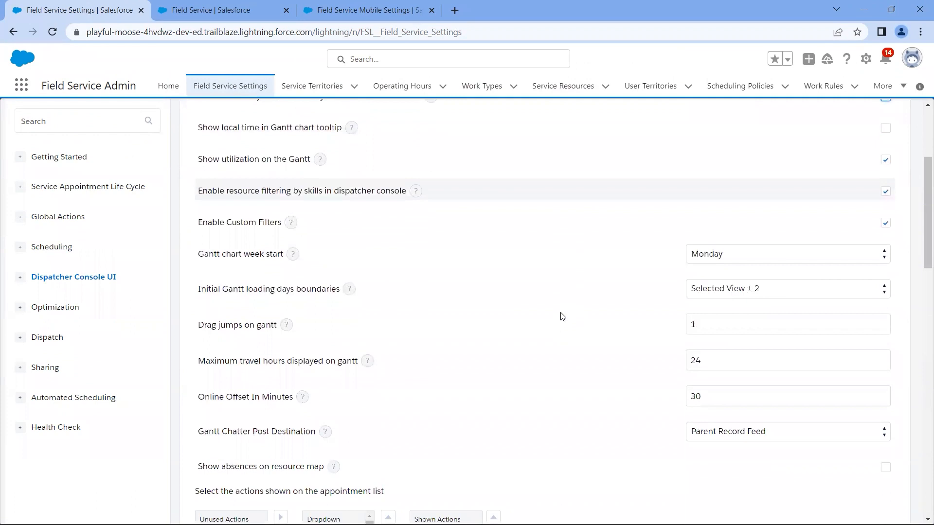
{"action": "scroll", "coordinate": [563, 317], "scroll_direction": "down", "scroll_amount": 3}
{"action": "scroll", "coordinate": [563, 314], "scroll_direction": "down", "scroll_amount": 6}
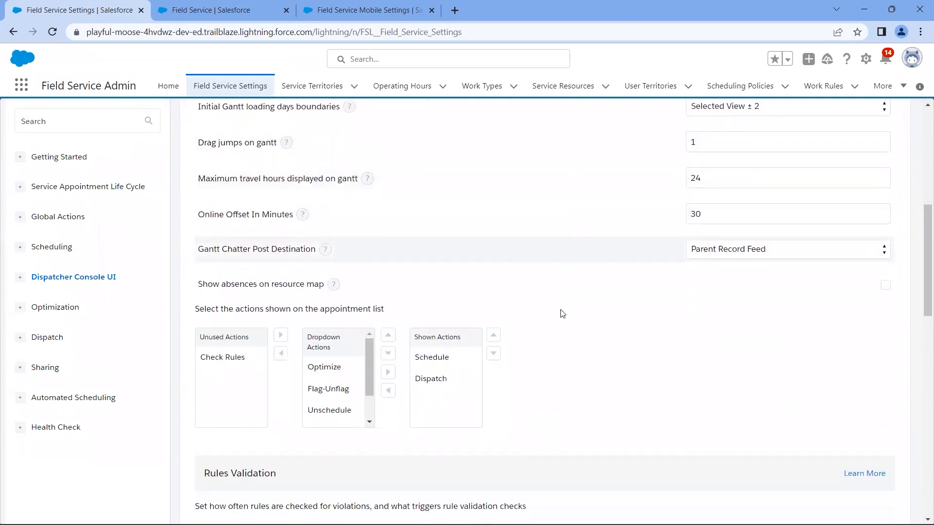
{"action": "scroll", "coordinate": [563, 313], "scroll_direction": "down", "scroll_amount": 4}
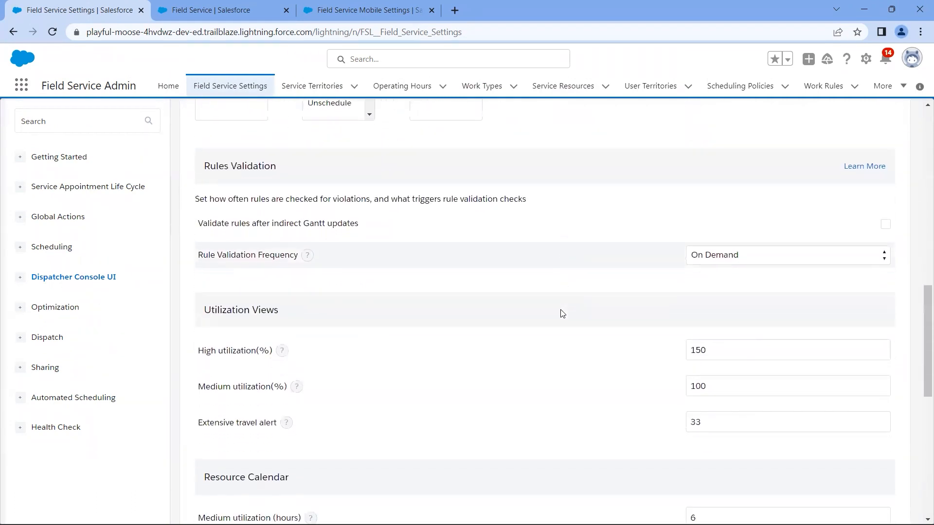
{"action": "scroll", "coordinate": [563, 314], "scroll_direction": "down", "scroll_amount": 6}
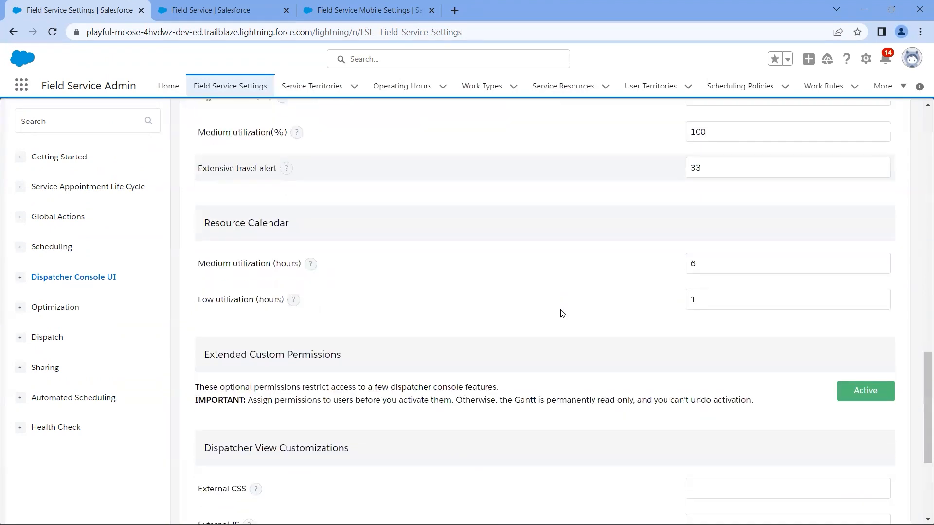
{"action": "scroll", "coordinate": [560, 313], "scroll_direction": "up", "scroll_amount": 16}
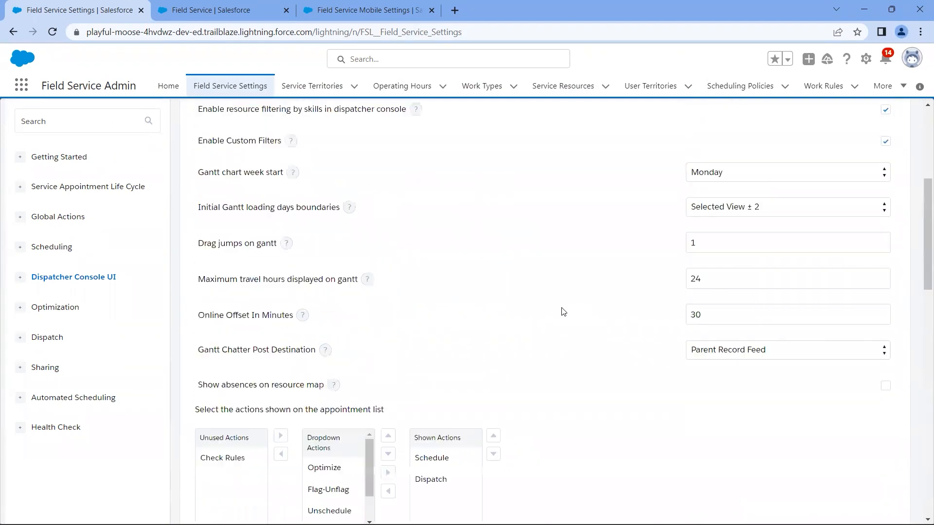
- Open the Optimization settings, discarding the unsaved Dispatcher Console UI changes
{"action": "left_click", "coordinate": [57, 306]}
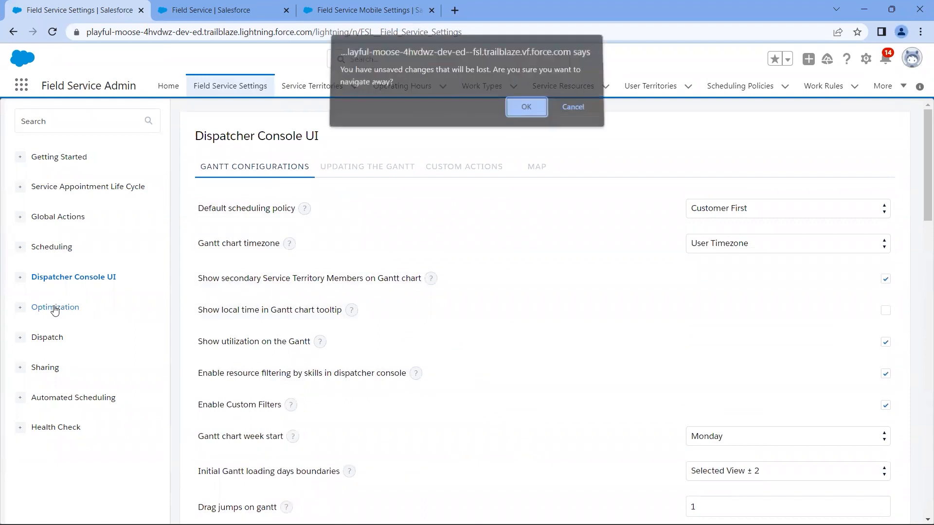
{"action": "left_click", "coordinate": [513, 118]}
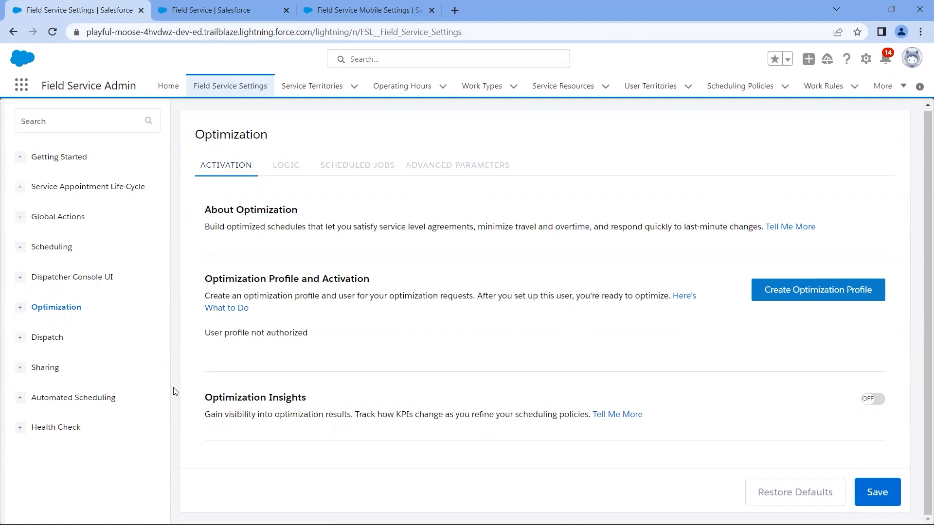
- Review the Automated Scheduling recipes for canceled, shortened, late-end and emergency appointments, and go to the Home page
{"action": "left_click", "coordinate": [72, 404]}
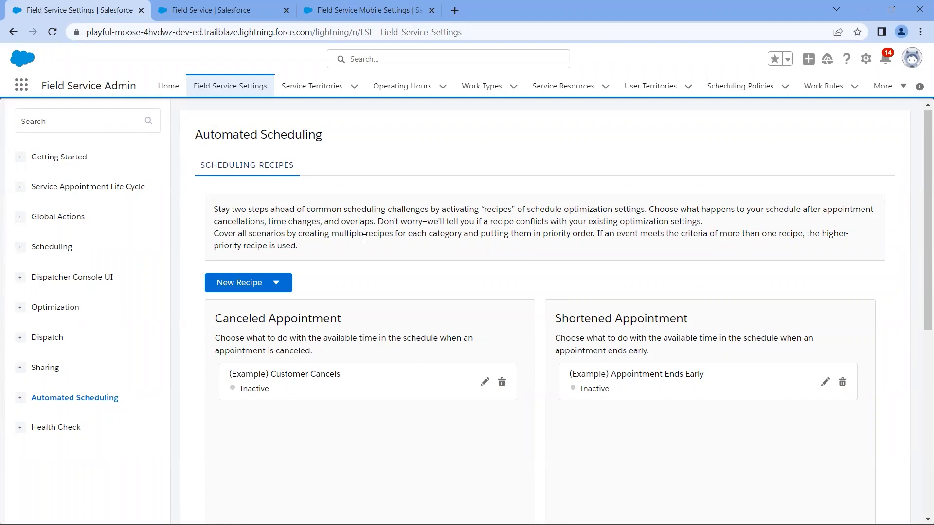
{"action": "scroll", "coordinate": [430, 258], "scroll_direction": "down", "scroll_amount": 3}
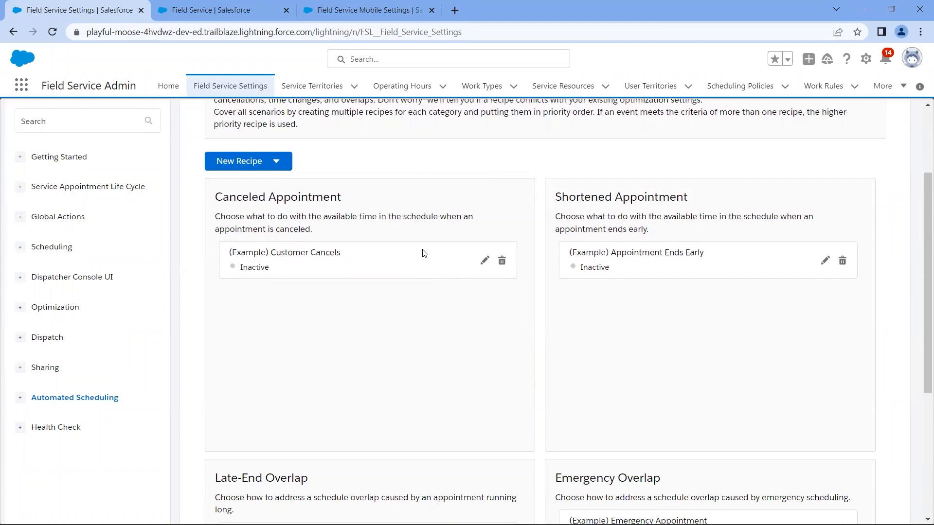
{"action": "scroll", "coordinate": [419, 255], "scroll_direction": "down", "scroll_amount": 4}
{"action": "scroll", "coordinate": [416, 260], "scroll_direction": "down", "scroll_amount": 2}
{"action": "scroll", "coordinate": [414, 259], "scroll_direction": "up", "scroll_amount": 5}
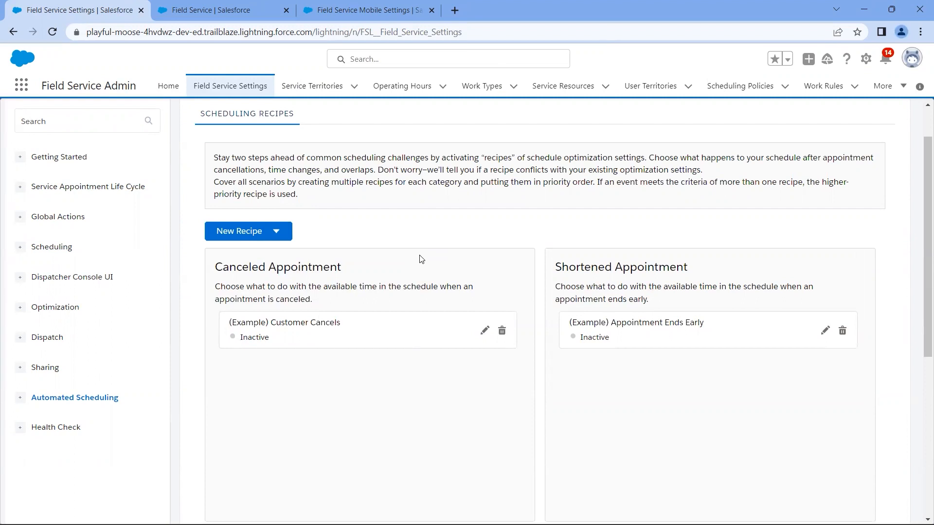
{"action": "scroll", "coordinate": [421, 259], "scroll_direction": "up", "scroll_amount": 1}
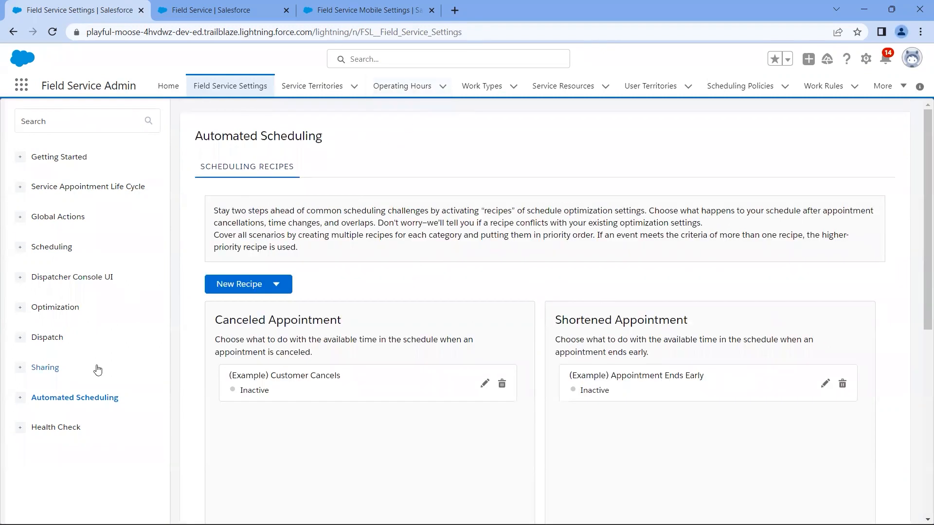
{"action": "left_click", "coordinate": [165, 88]}
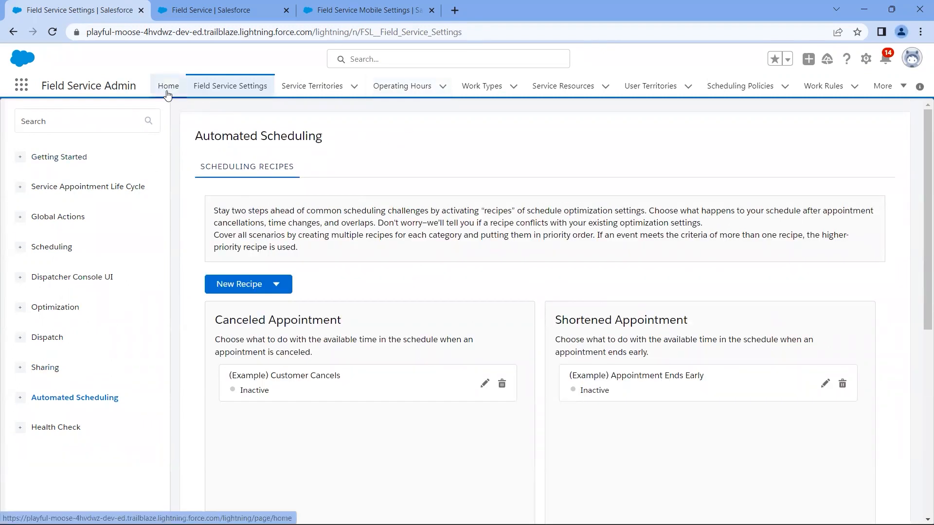